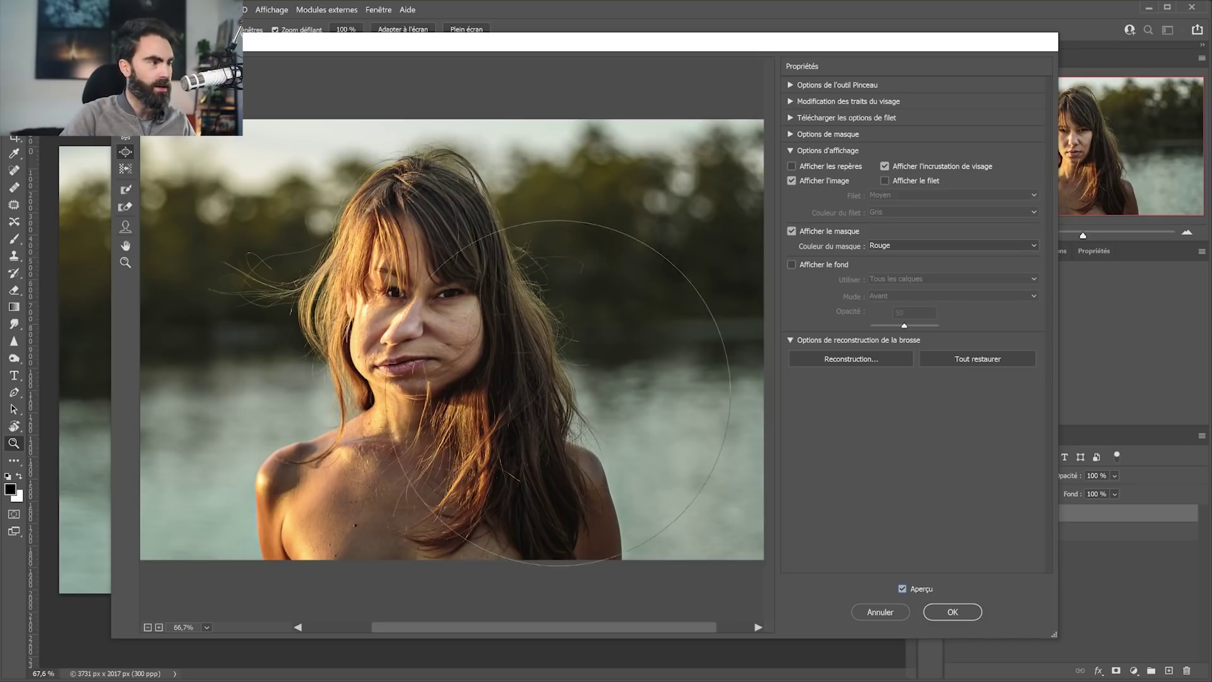
Step: Undo the Liquify distortions on the woman's face until the portrait is back to its original shape
key(ctrl+alt+z)
key(ctrl+alt+z)
key(ctrl+alt+z)
key(ctrl+alt+z)
key(ctrl+alt+z)
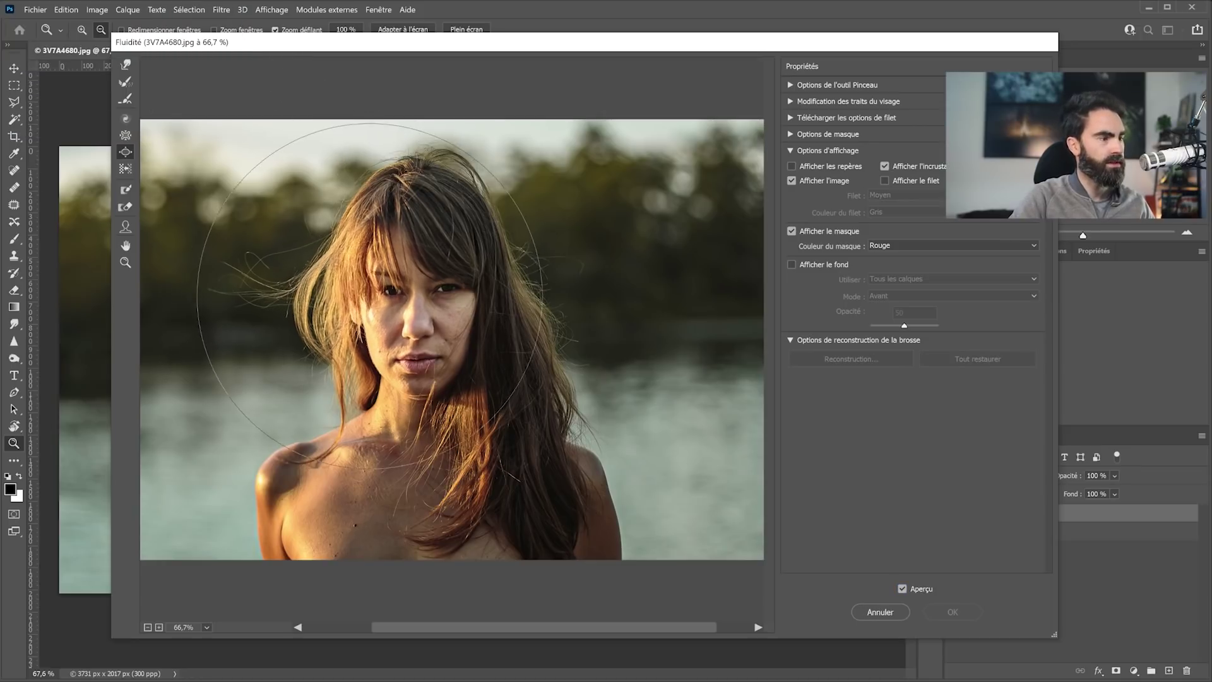
Step: Redo the undone Liquify distortions on the woman's face
key(ctrl+shift+z)
key(ctrl+shift+z)
key(ctrl+shift+z)
key(ctrl+shift+z)
key(ctrl+shift+z)
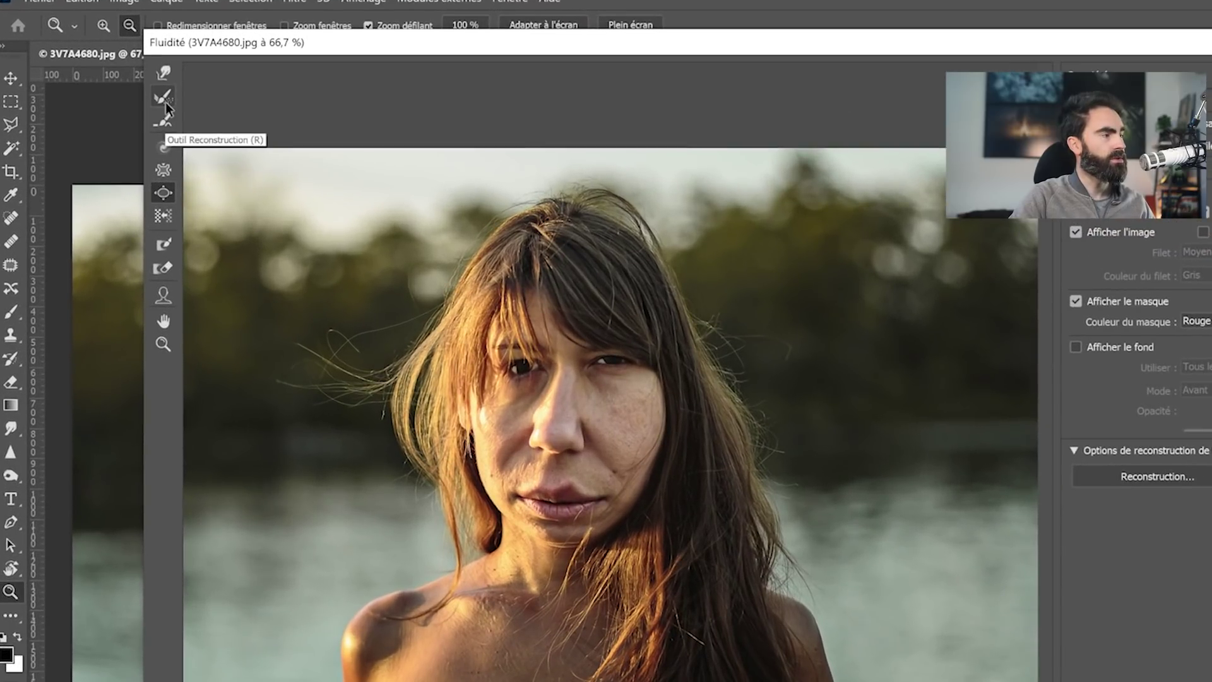
Step: Restore the distorted face by painting over it with the Reconstruction tool
click(164, 102)
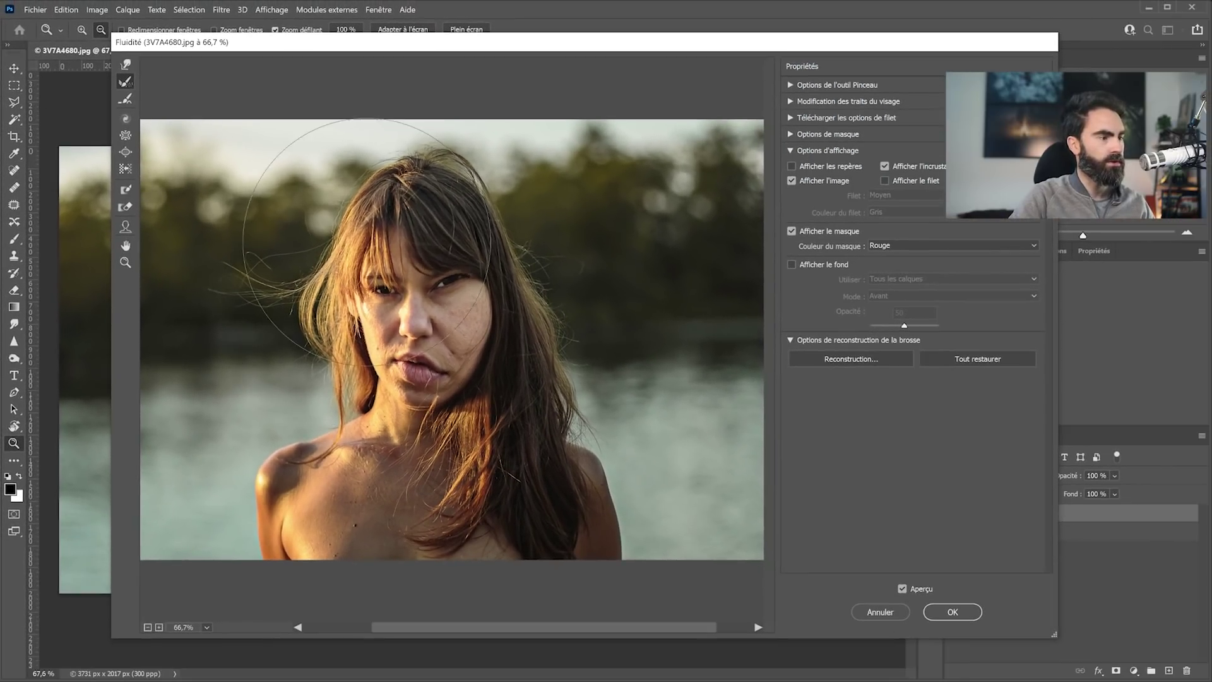
drag(367, 239, 461, 316)
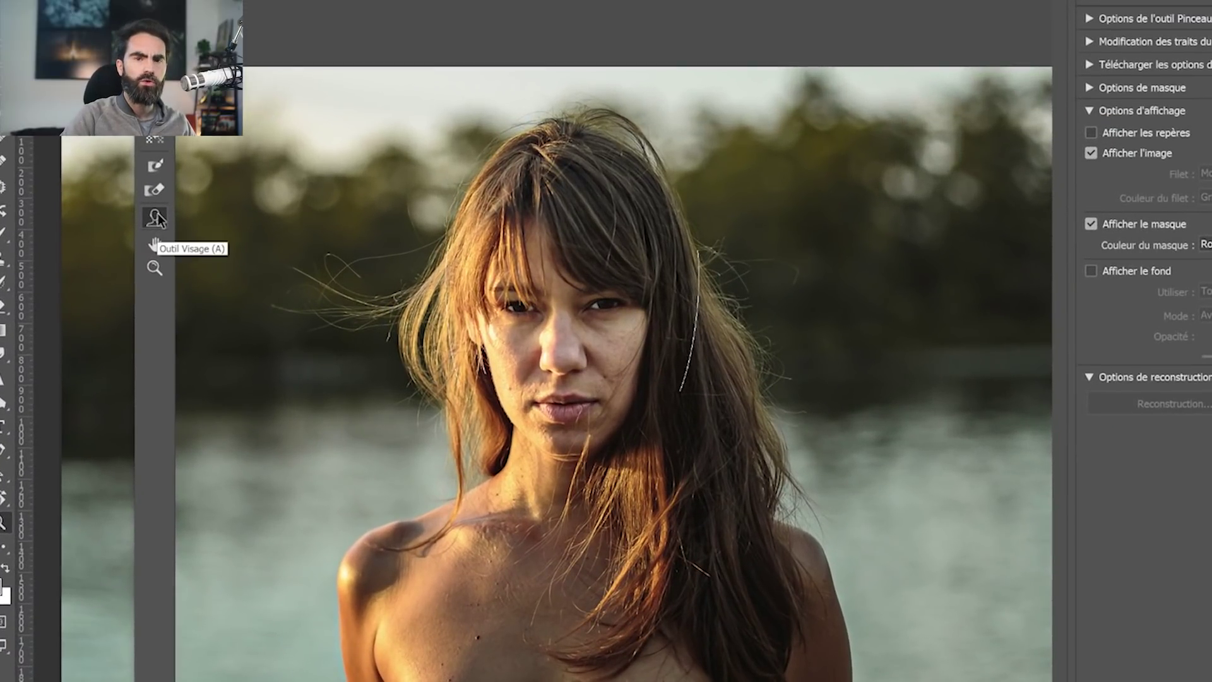
Step: Activate the Visage tool, collapse the display options and expand the facial feature settings
click(156, 218)
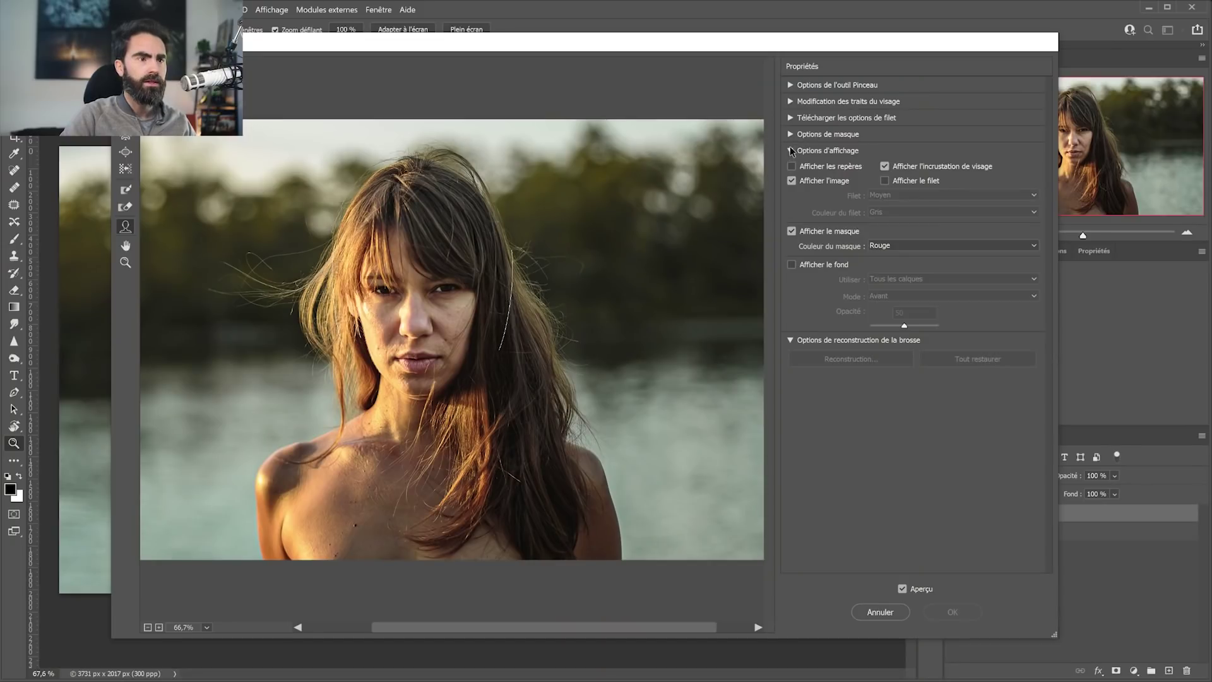
click(790, 150)
click(791, 102)
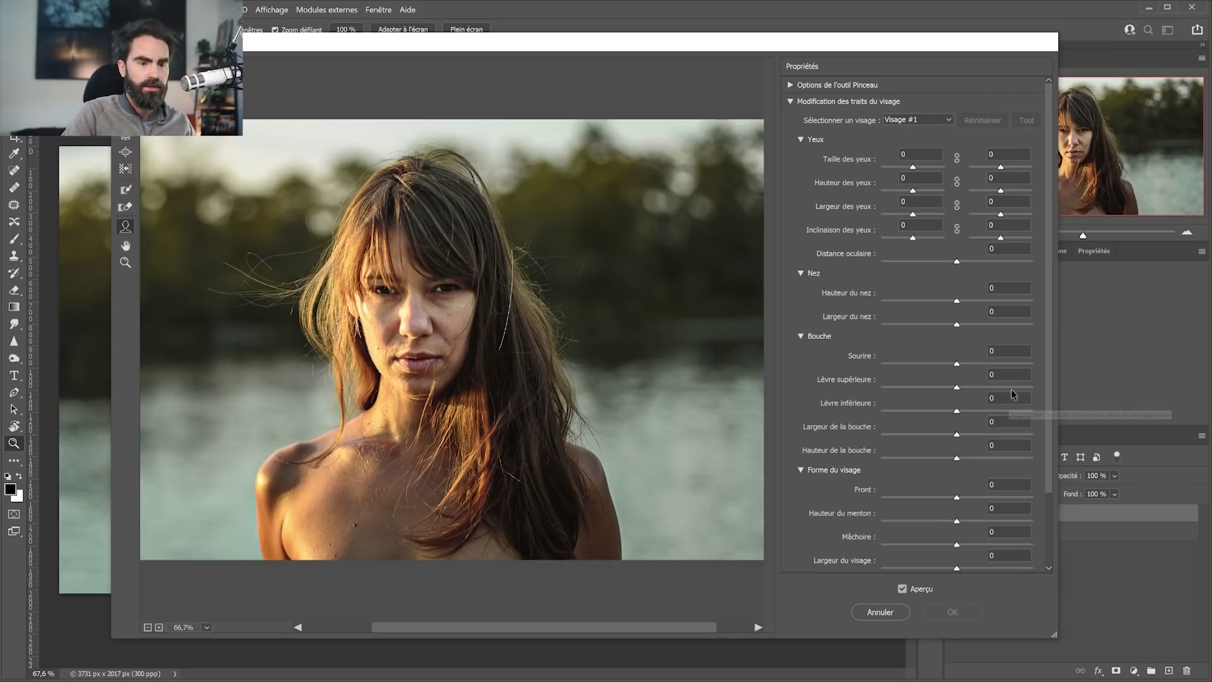
Step: Reshape the face with Front 23, Hauteur du menton 28, Mâchoire -50 and Largeur du visage -28
mouse_move(1047, 390)
mouse_down()
mouse_move(1051, 478)
mouse_move(1044, 392)
mouse_up()
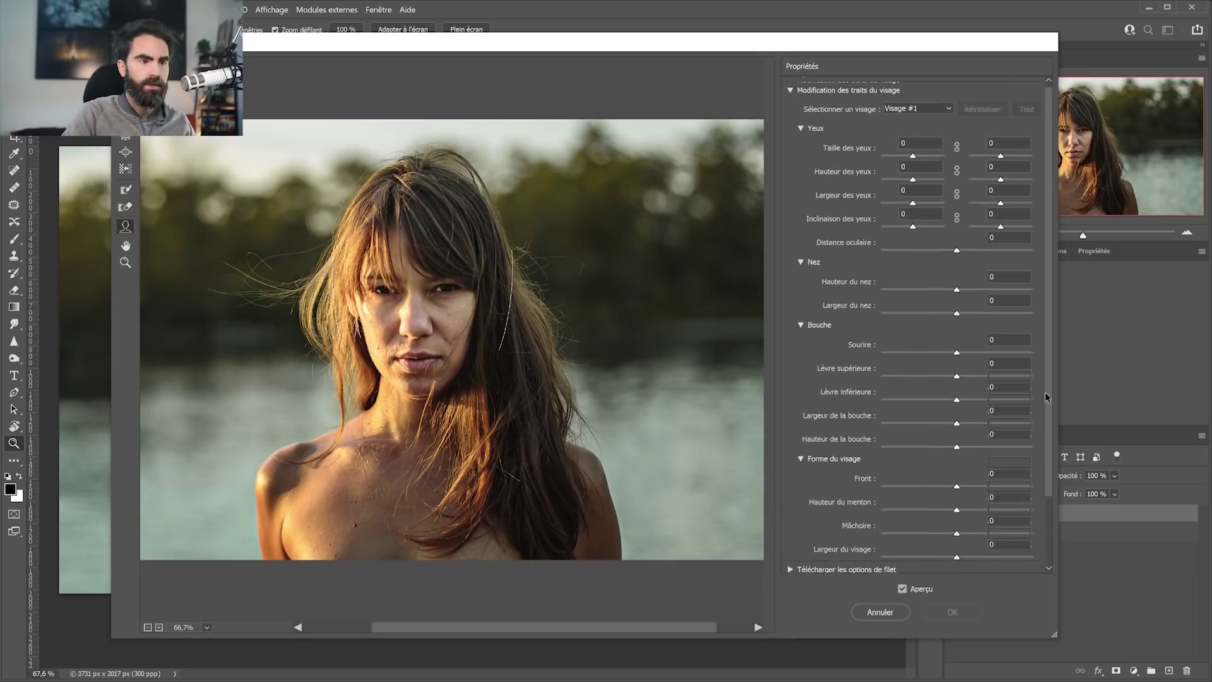
scroll(840, 410, down, 3)
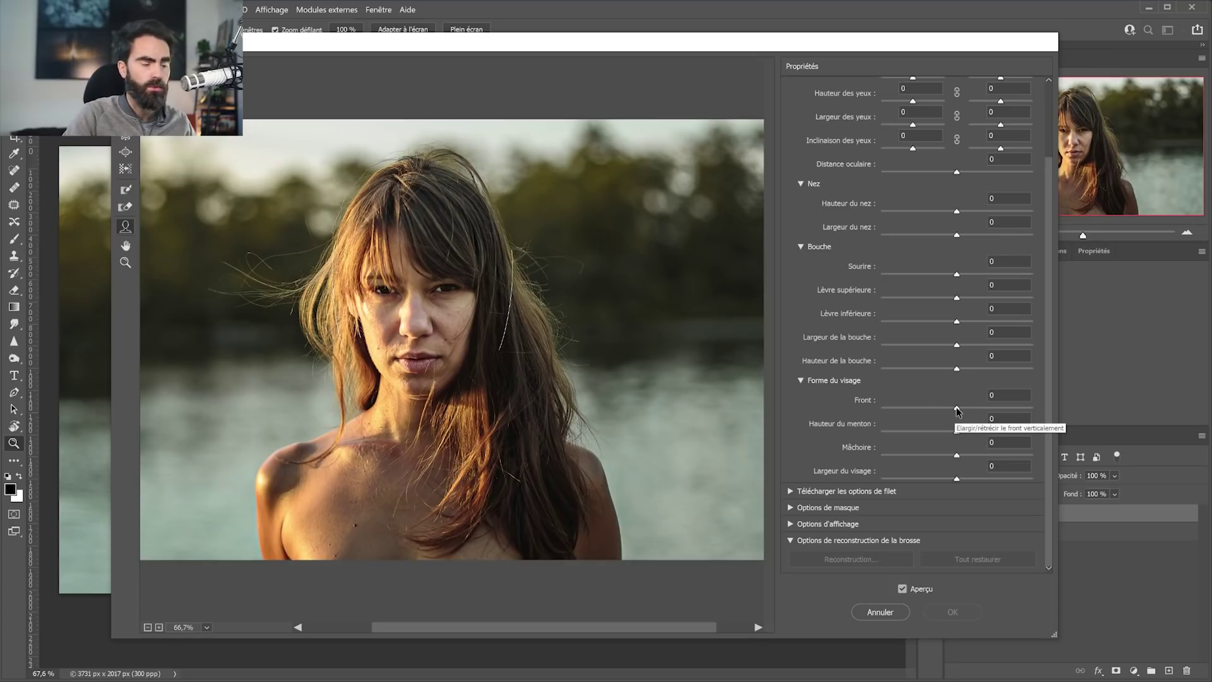
drag(958, 409, 886, 456)
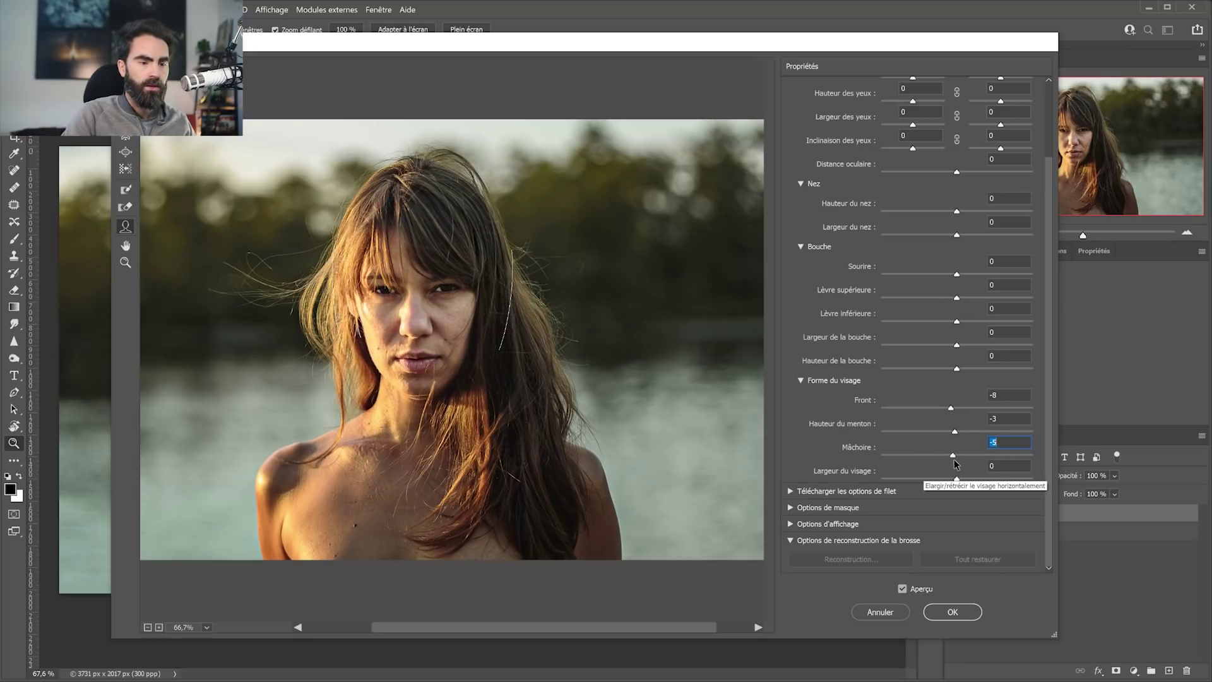
mouse_move(957, 479)
mouse_down()
mouse_move(879, 485)
mouse_move(1026, 485)
mouse_move(962, 483)
mouse_up()
drag(951, 408, 980, 439)
drag(953, 455, 936, 485)
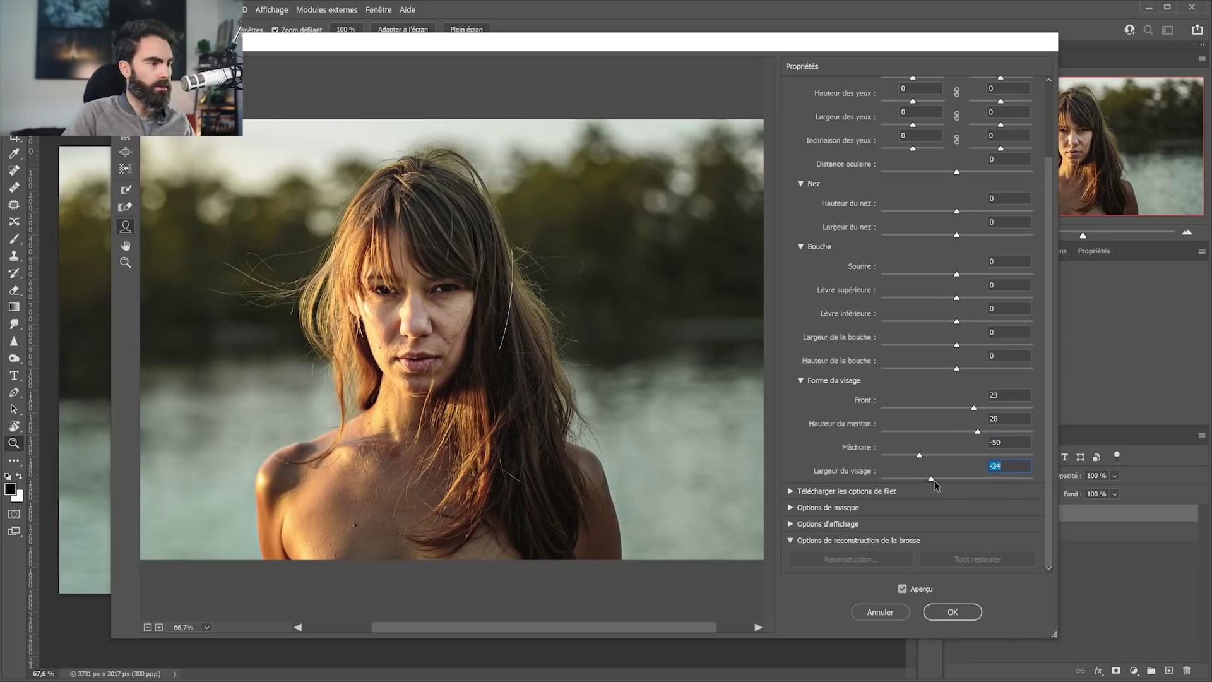
Step: Compare the portrait with and without the face shape changes using the Liquify preview
click(905, 589)
click(905, 589)
click(905, 589)
click(905, 590)
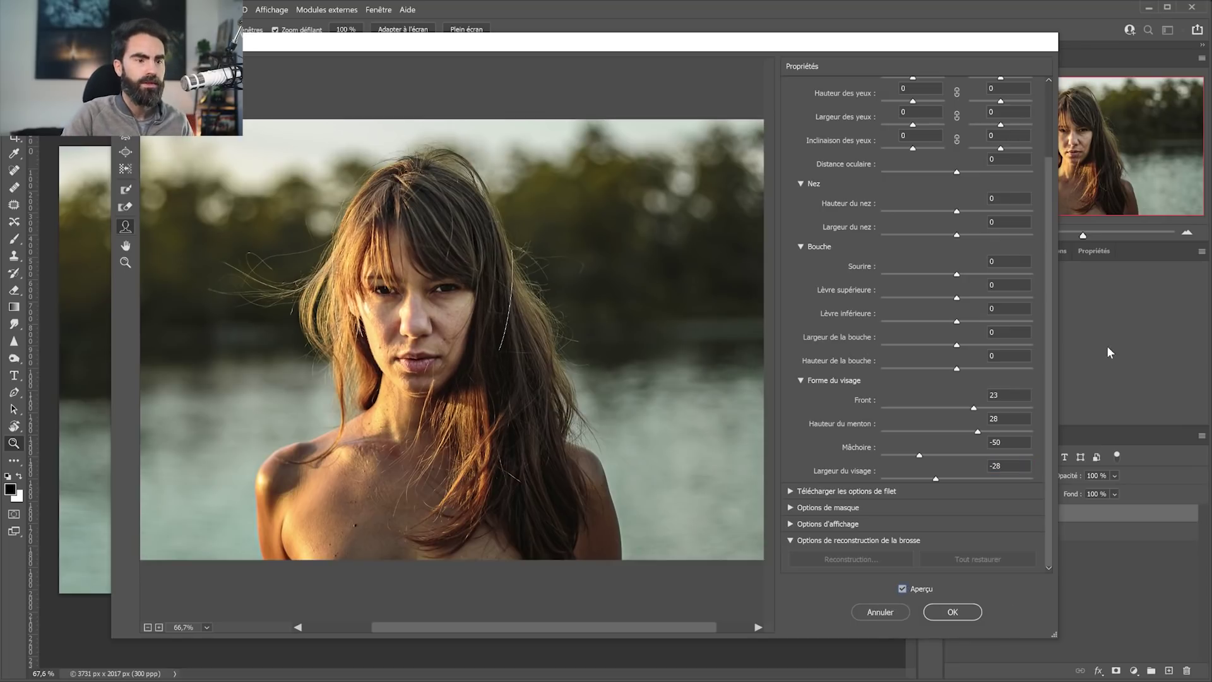
Step: Set the mouth to smile -1, upper lip -1, lower lip 2, width 19 and height 66, and the nose to height -14 and width -15
drag(958, 274, 1048, 276)
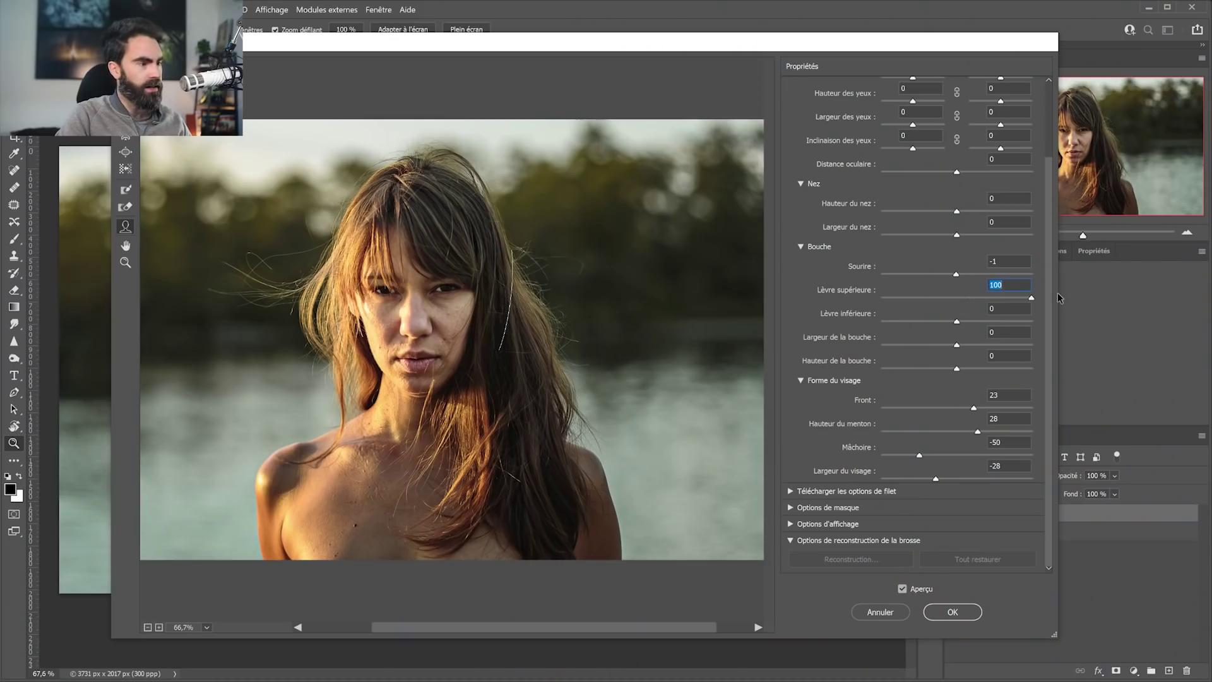
drag(1032, 297, 911, 346)
drag(1047, 348, 917, 370)
drag(1013, 372, 1006, 370)
scroll(959, 318, up, 3)
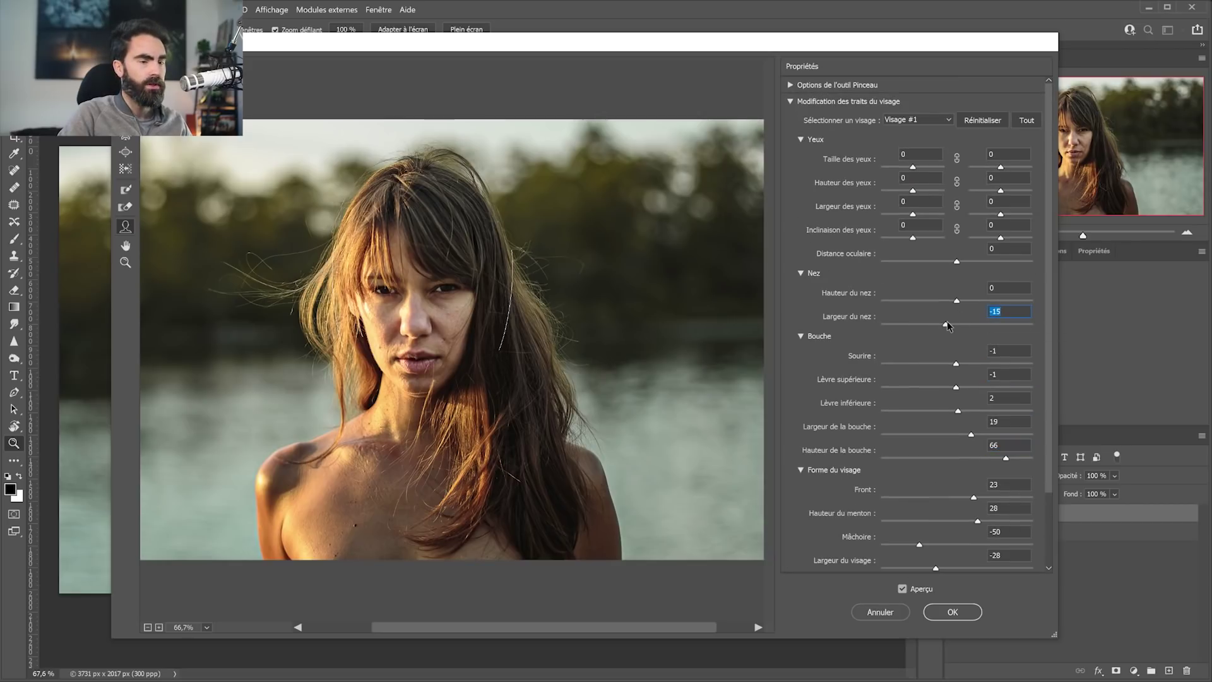
drag(957, 301, 946, 301)
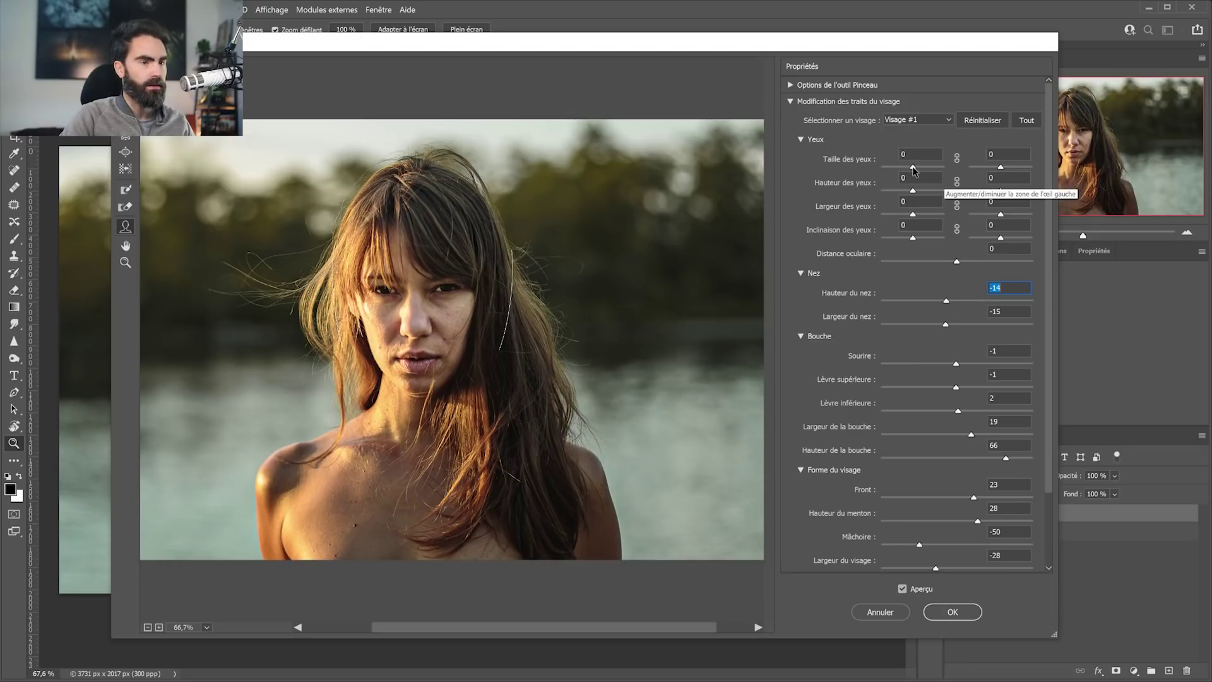
Step: Link both eyes, set eye size, height and width to 100, tilt to 31 and eye distance to -100, and compare the preview
mouse_move(913, 169)
mouse_down()
mouse_move(874, 170)
mouse_move(944, 169)
mouse_move(877, 169)
mouse_move(906, 171)
mouse_up()
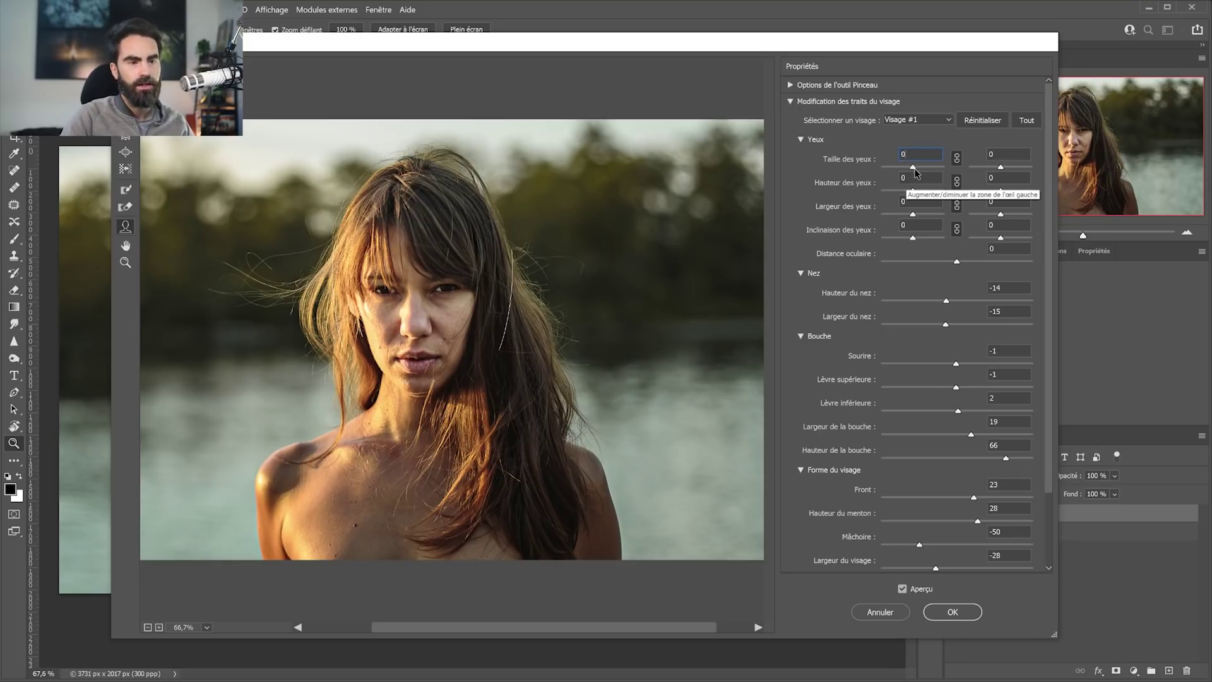
drag(915, 168, 859, 262)
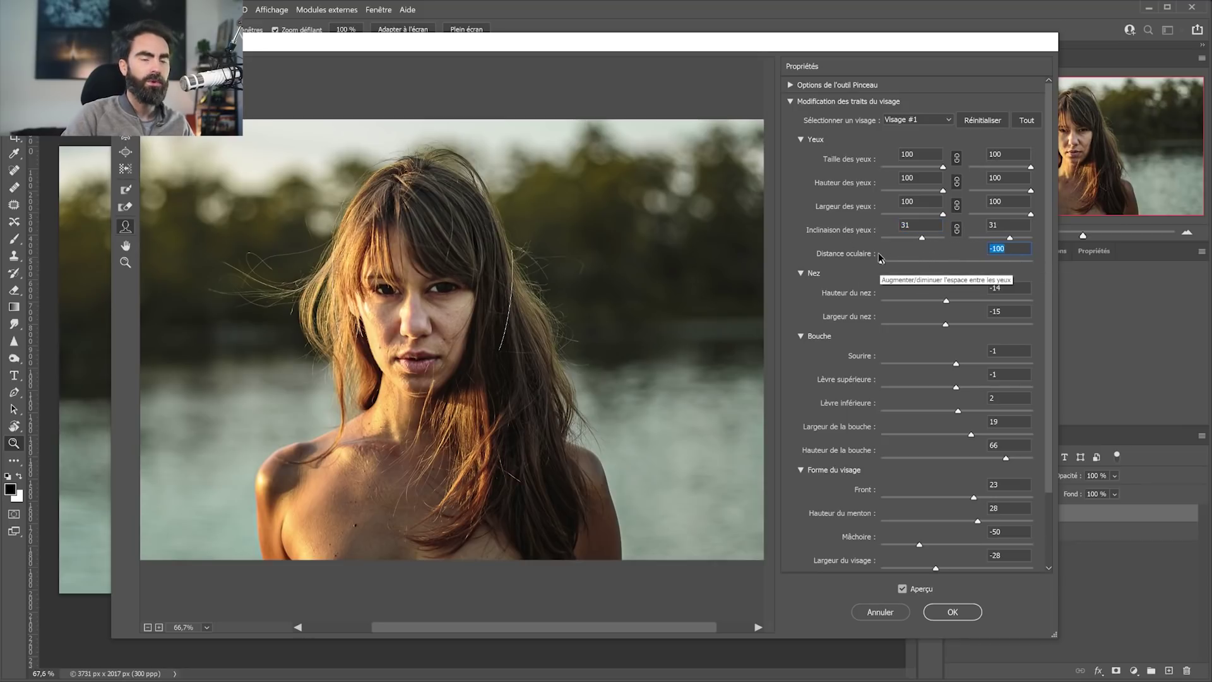
click(912, 590)
click(911, 590)
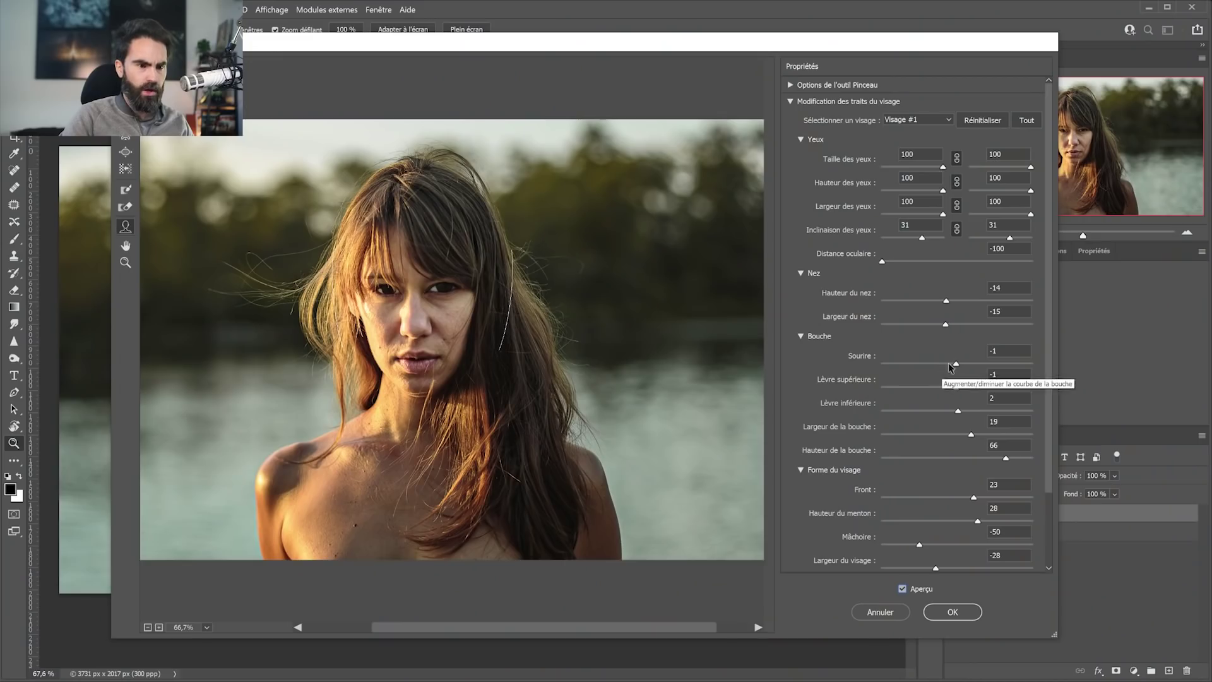
Step: Set the smile to 100 and both eyes to size 40, height 12, width 1 and tilt -5
drag(951, 367, 1046, 374)
drag(943, 167, 916, 195)
drag(922, 239, 911, 239)
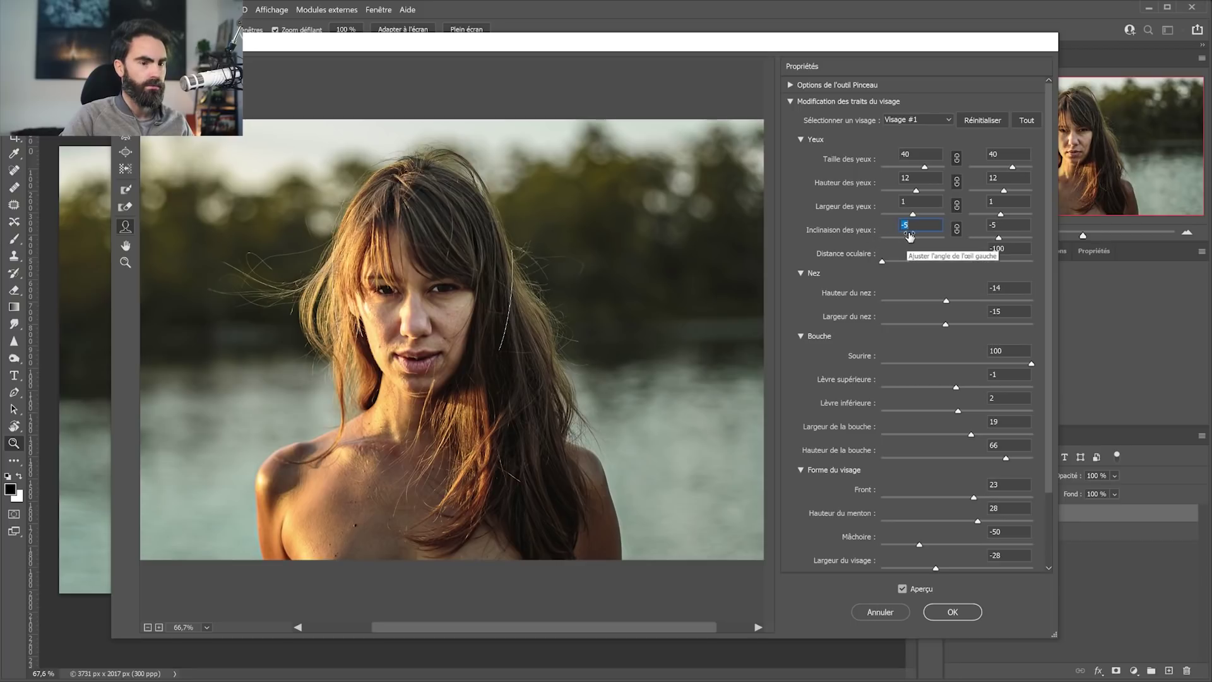
Step: Compare the portrait with and without the adjusted eyes and smile using the preview
click(920, 589)
click(920, 589)
click(919, 589)
click(920, 589)
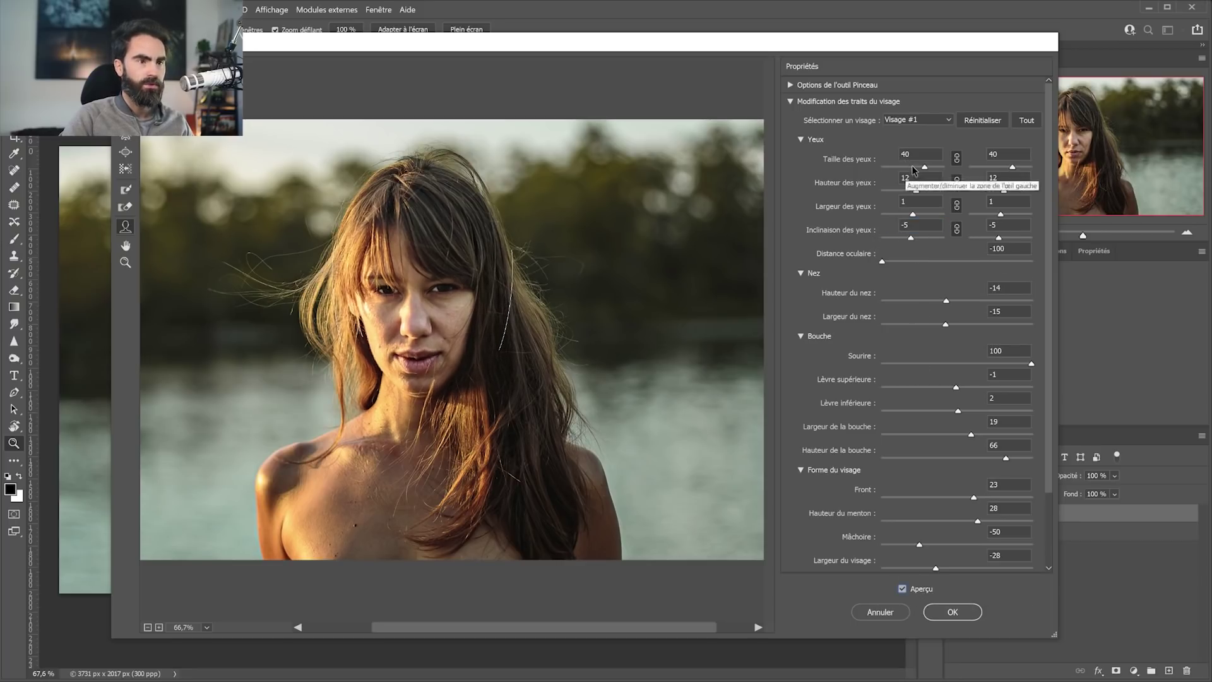
Step: Reduce the size of both eyes slightly and apply the Liquify filter
drag(925, 167, 918, 168)
click(951, 613)
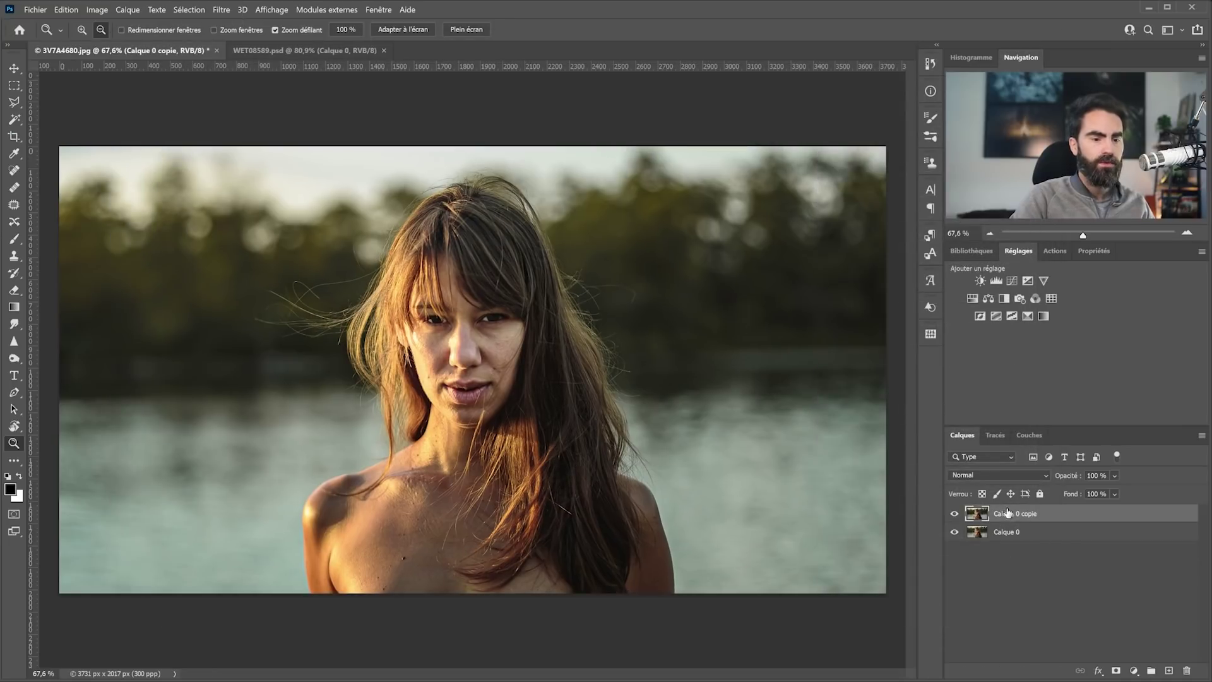
Step: Toggle the visibility of the Calque 0 copie layer to compare the retouched portrait with the original
click(955, 515)
click(954, 515)
click(954, 514)
click(954, 514)
click(954, 515)
click(954, 515)
Step: Rename the Calque 0 layer as Originale, duplicate it to the top of the layer stack and hide Calque 0 copie
click(1028, 534)
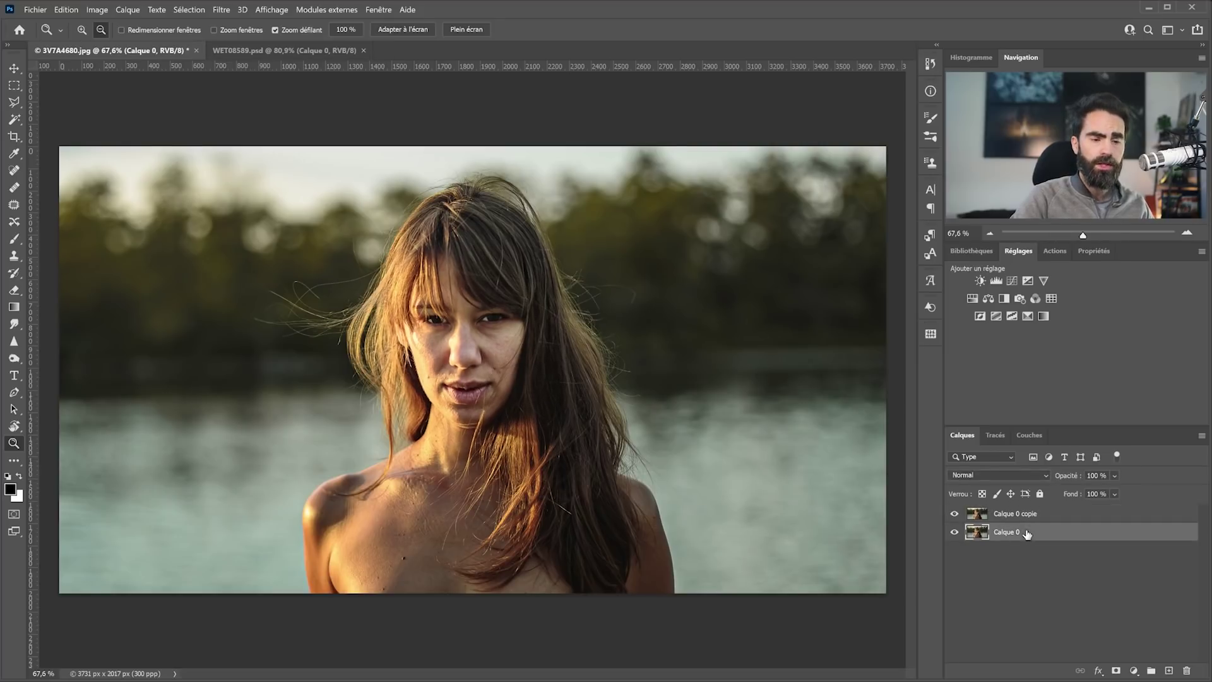
text(Originale)
key(Return)
drag(1010, 532, 1167, 671)
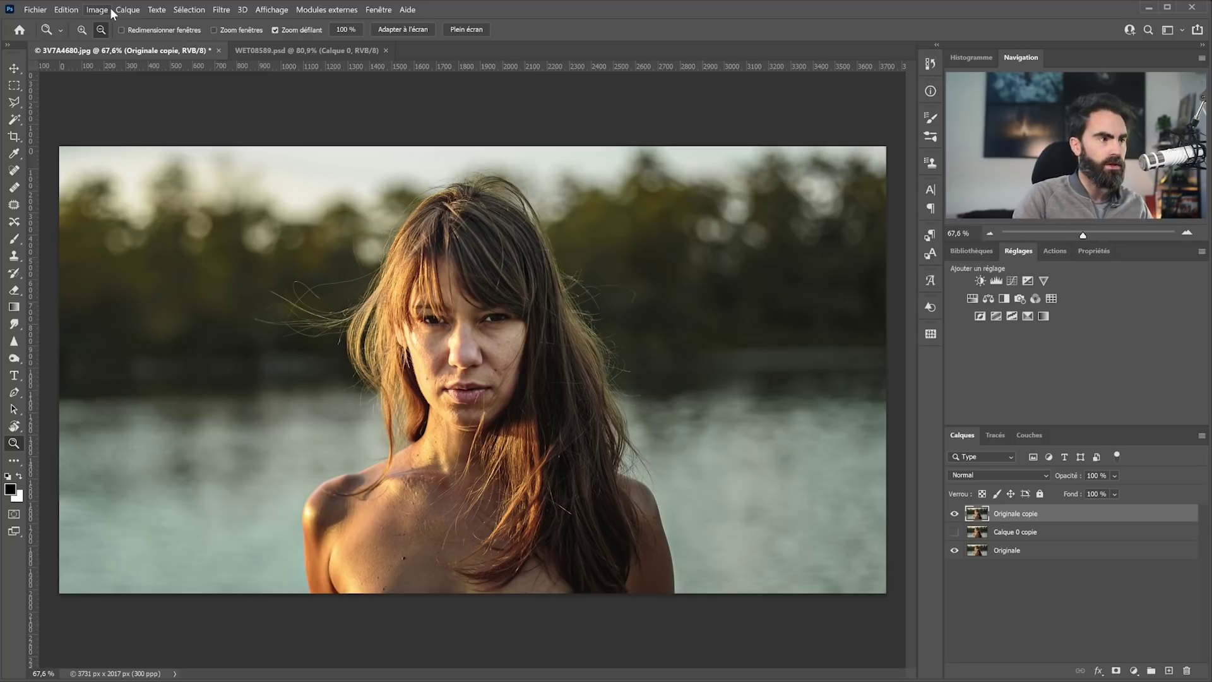
Step: Open Neural Filters for the Originale copie layer
click(221, 9)
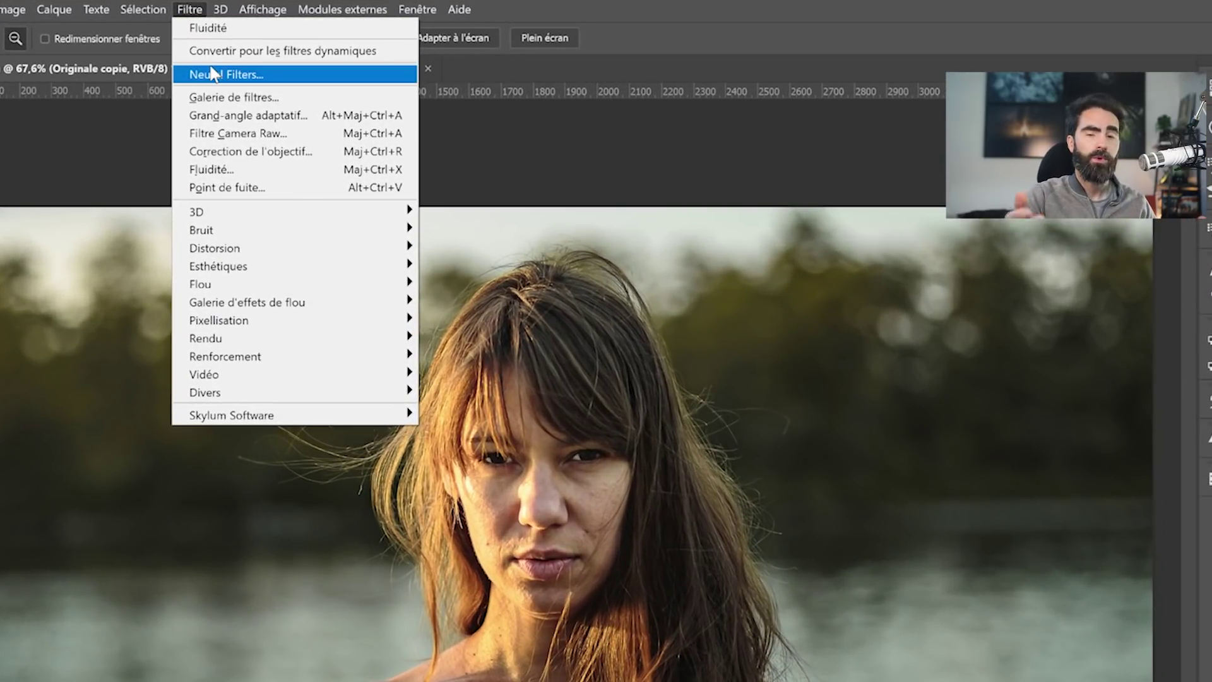
click(214, 74)
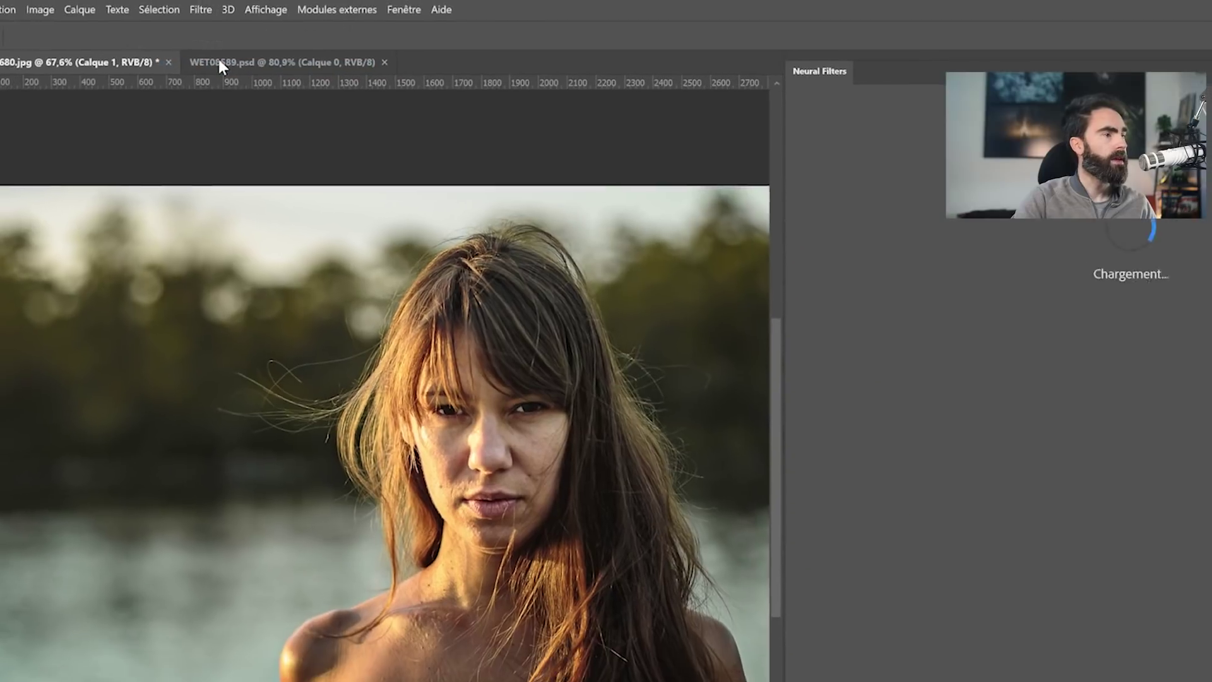
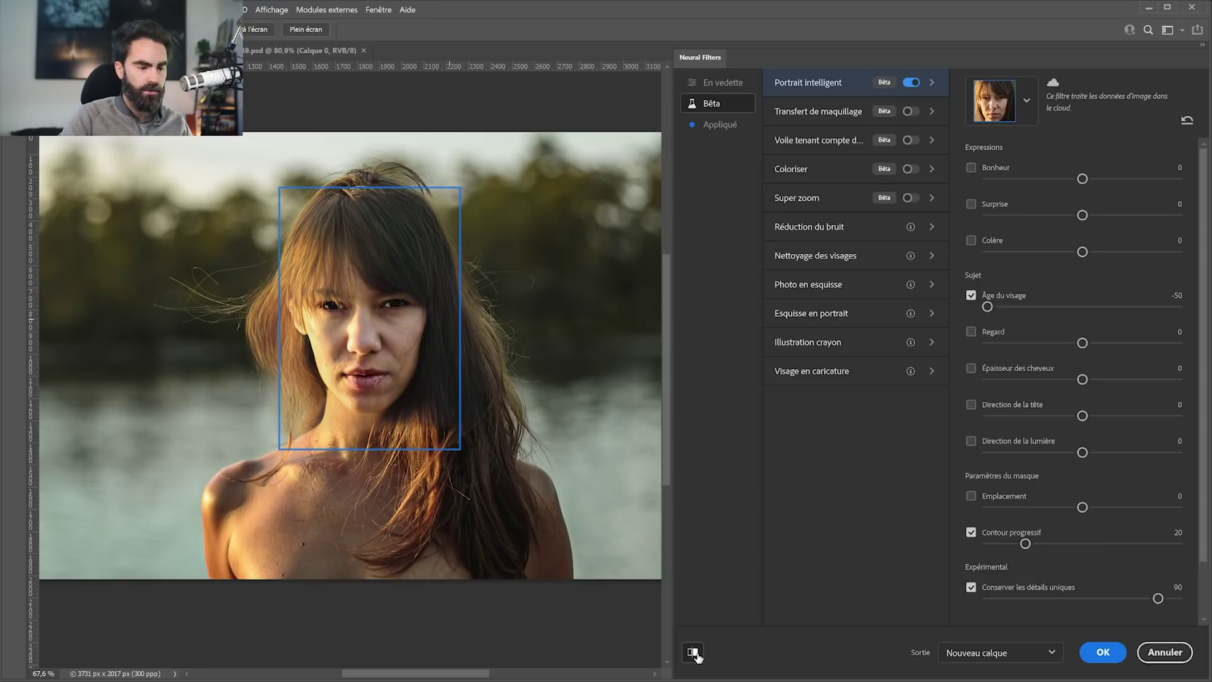
Step: Compare the portrait before and after the Portrait intelligent filter with the face age at -50
click(694, 653)
click(694, 653)
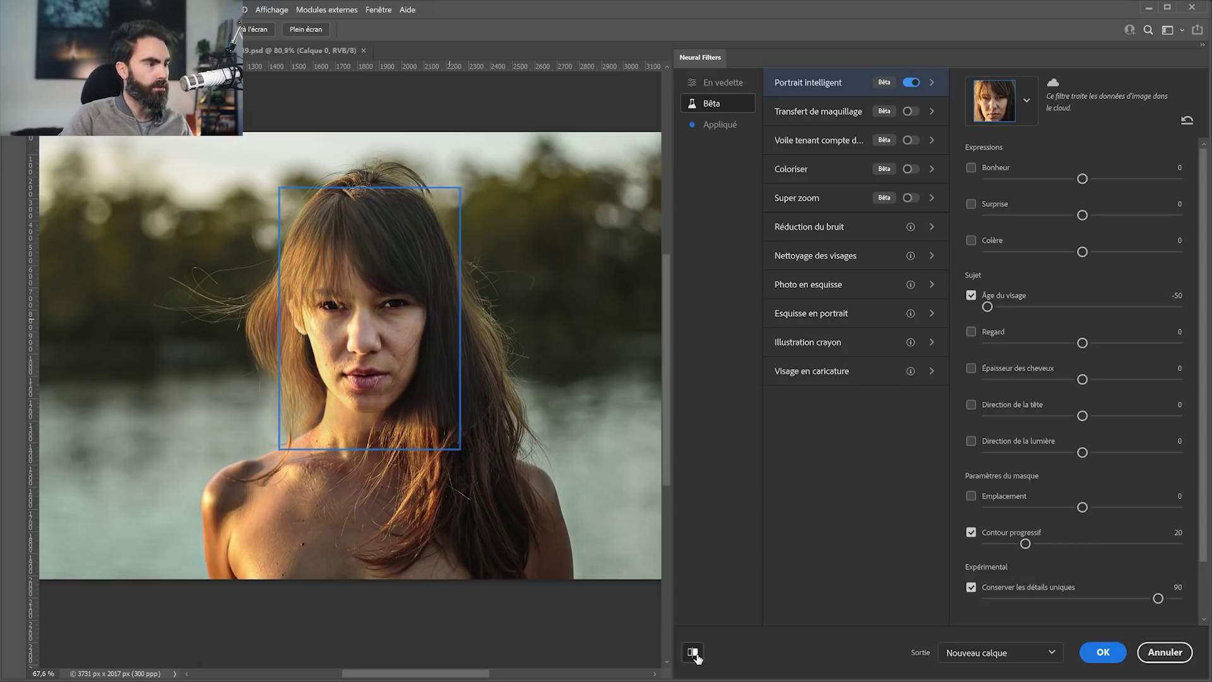
click(694, 653)
click(694, 654)
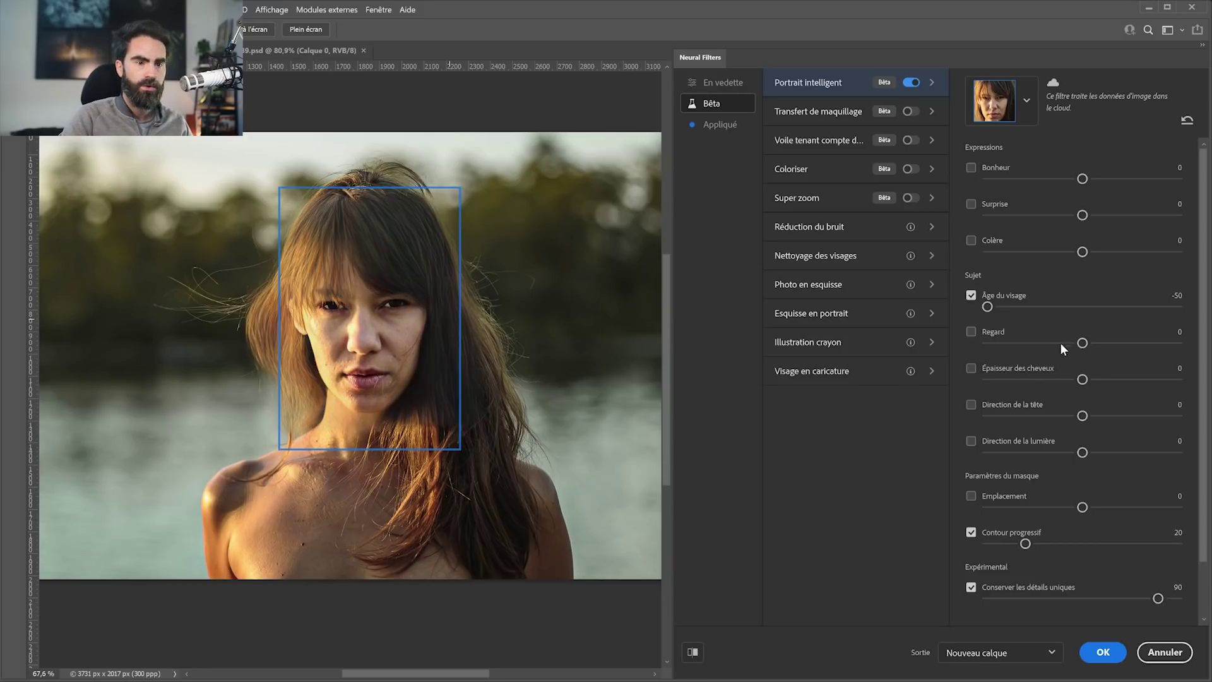
Step: Set Âge du visage to 50 and Conserver les détails uniques to 100 in Portrait intelligent
drag(1095, 306, 1199, 306)
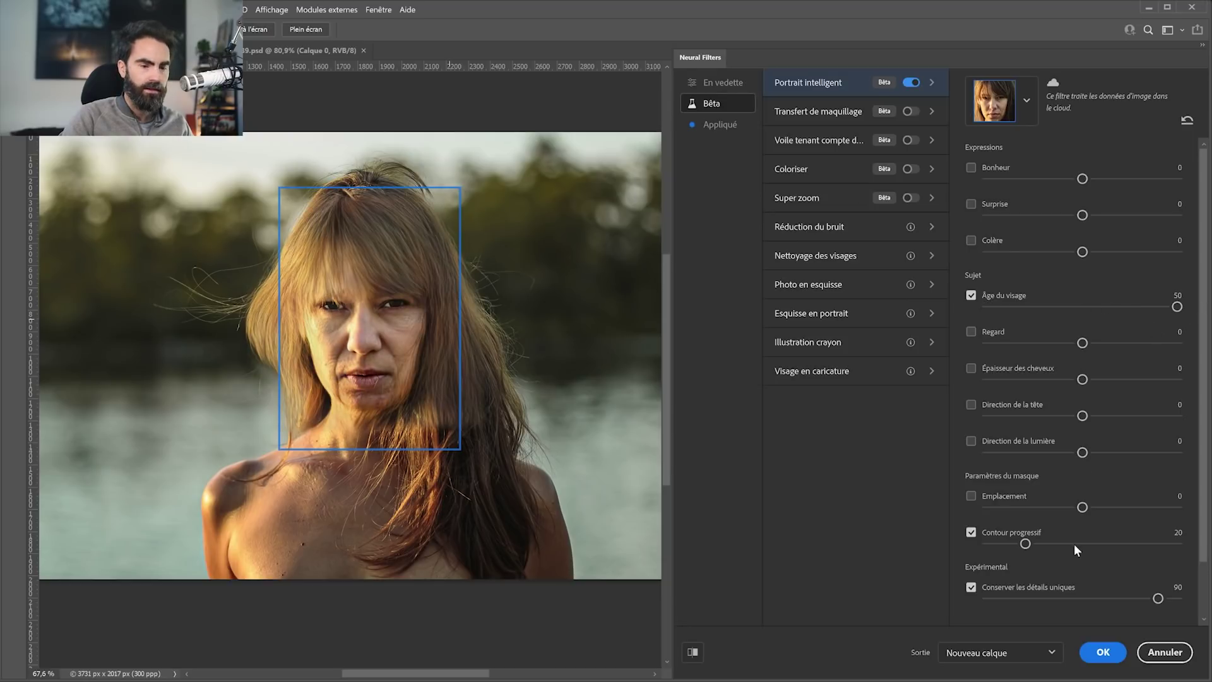
scroll(1017, 500, down, 2)
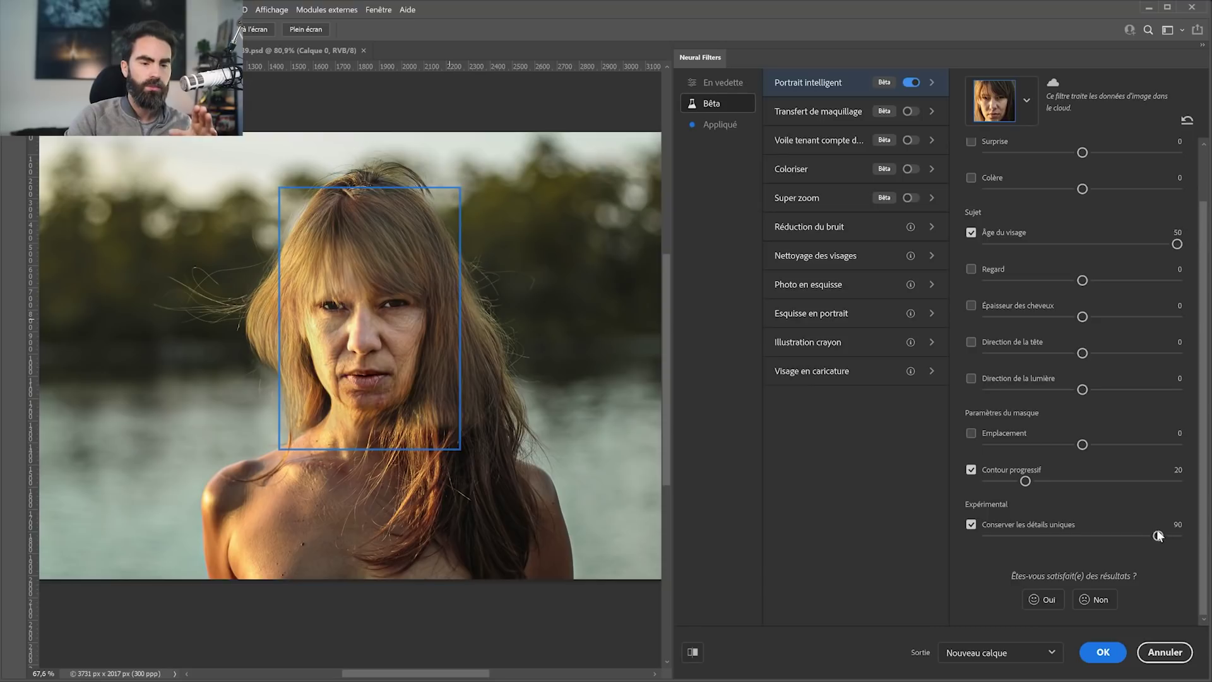
drag(1159, 536, 1178, 536)
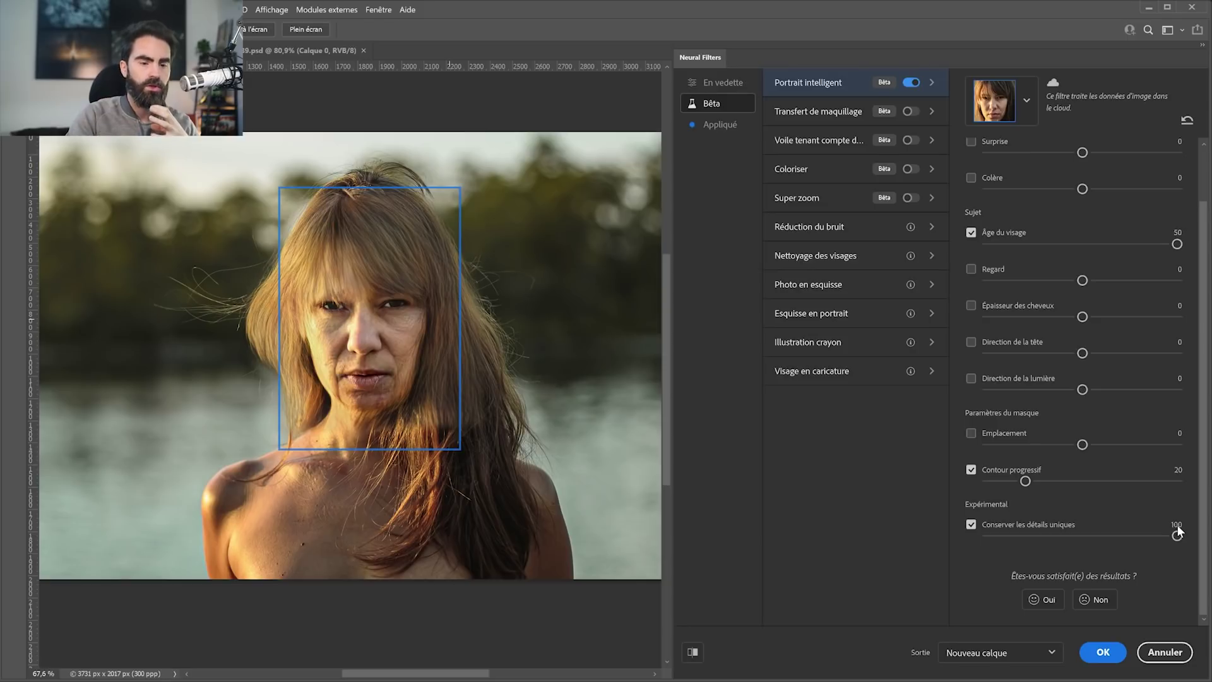
Step: Try Conserver les détails uniques at 0, 15, 18 and 11, set it to 12, and set Contour progressif to 0
drag(1018, 533, 948, 529)
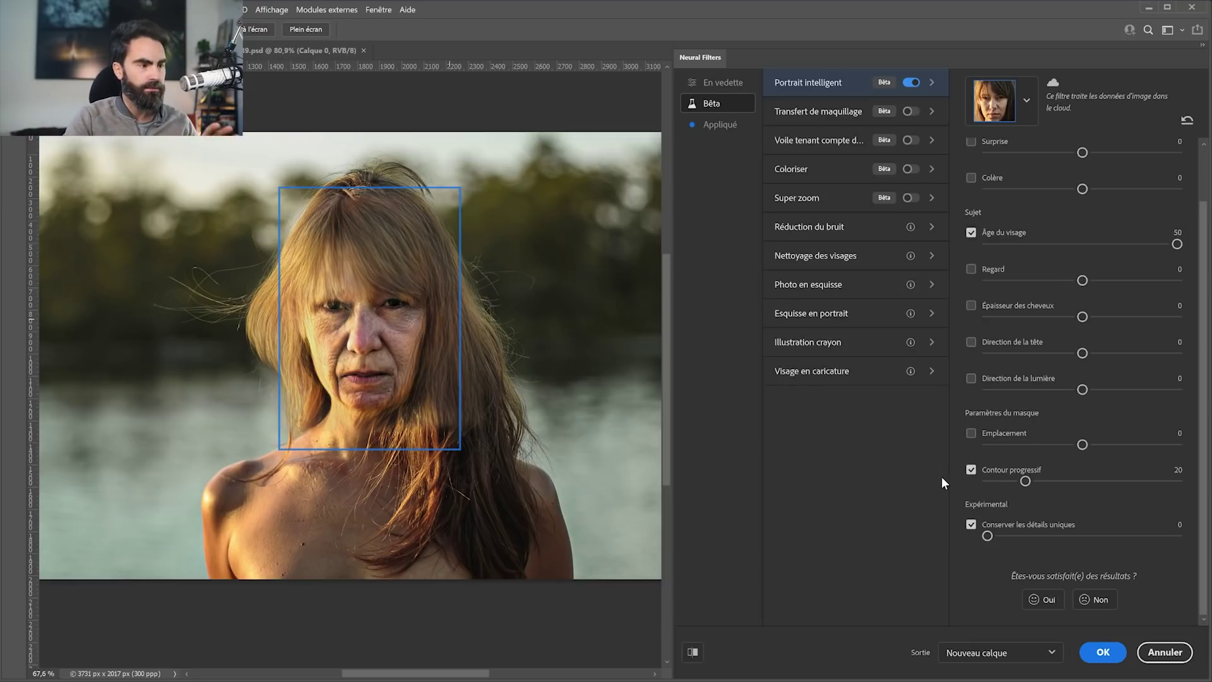
click(1015, 536)
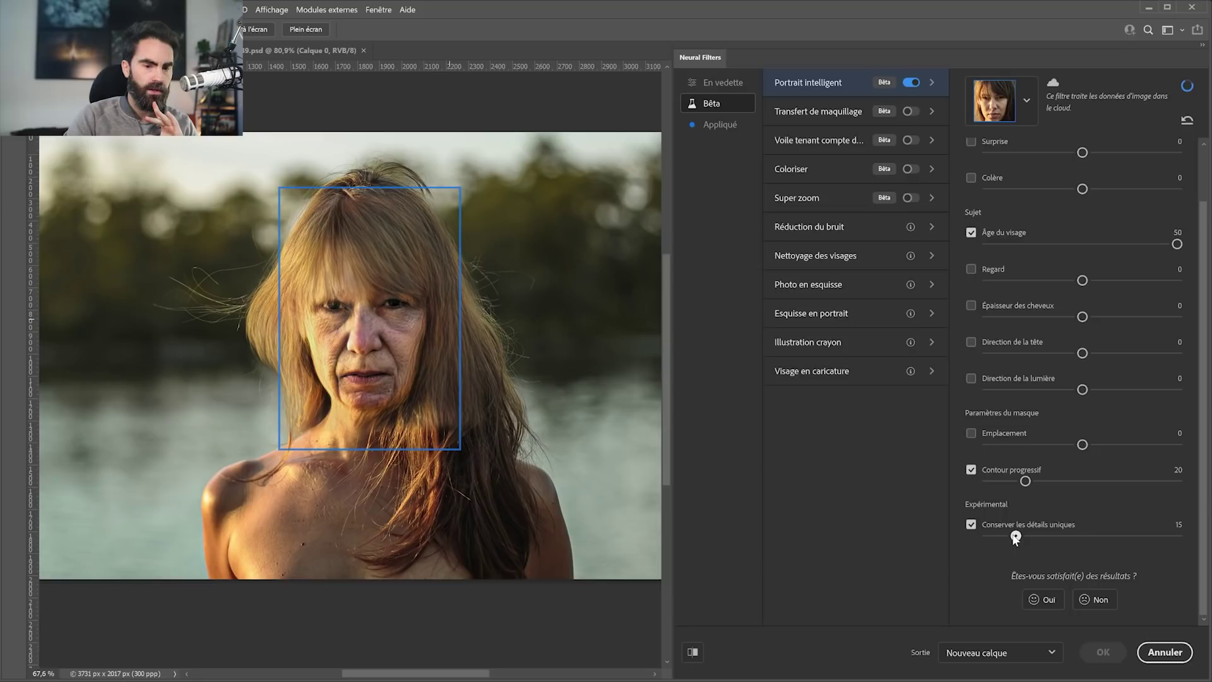
drag(1015, 536, 1022, 538)
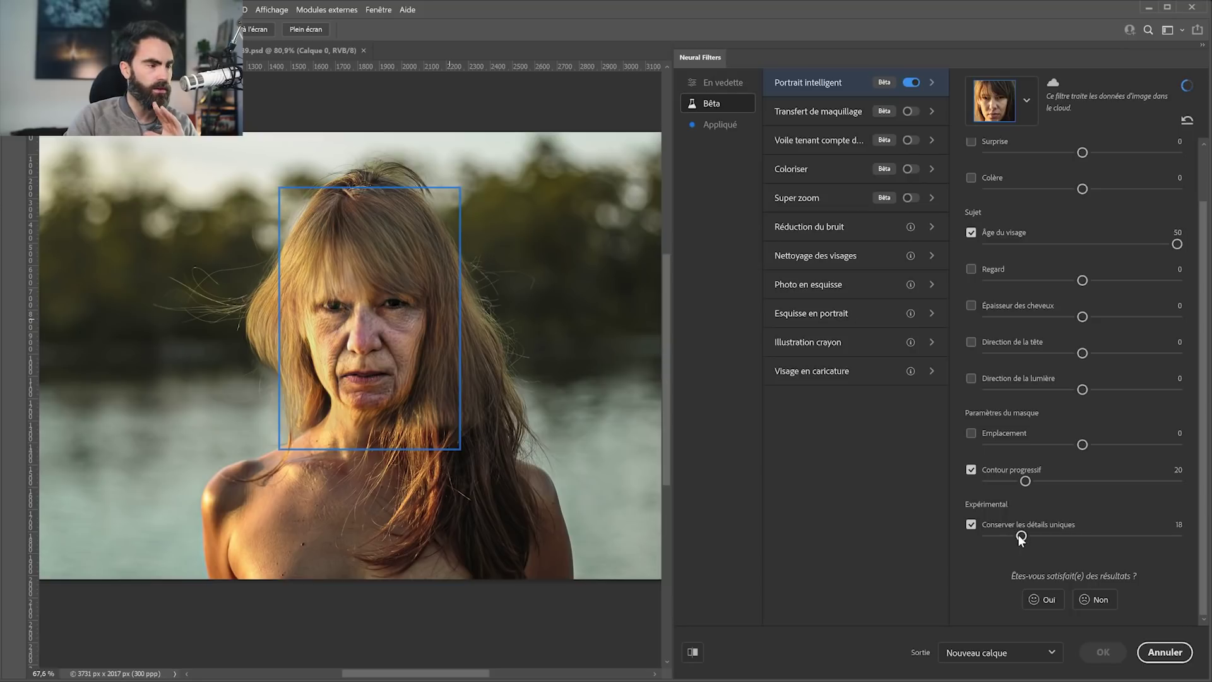
drag(1021, 537, 1009, 537)
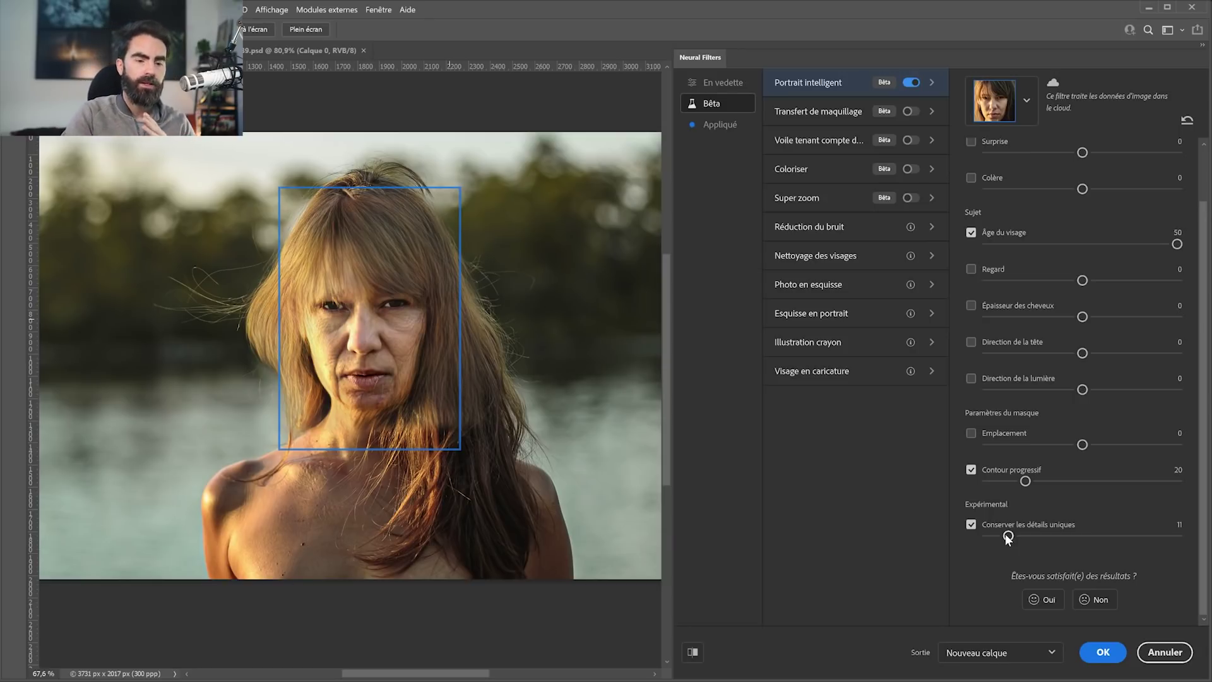
drag(1161, 536, 1202, 548)
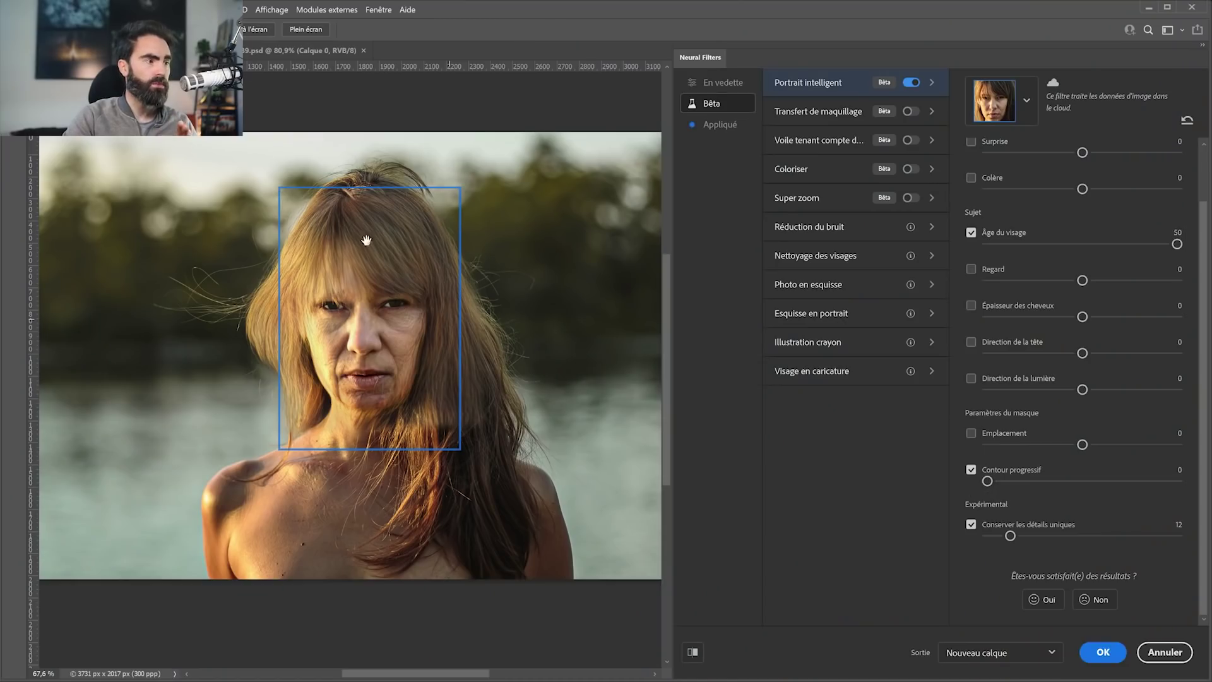
Step: Set Contour progressif to 100 in Portrait intelligent and inspect the edges of the aged face area
key(z)
drag(304, 199, 399, 199)
drag(343, 246, 284, 251)
drag(989, 482, 1182, 481)
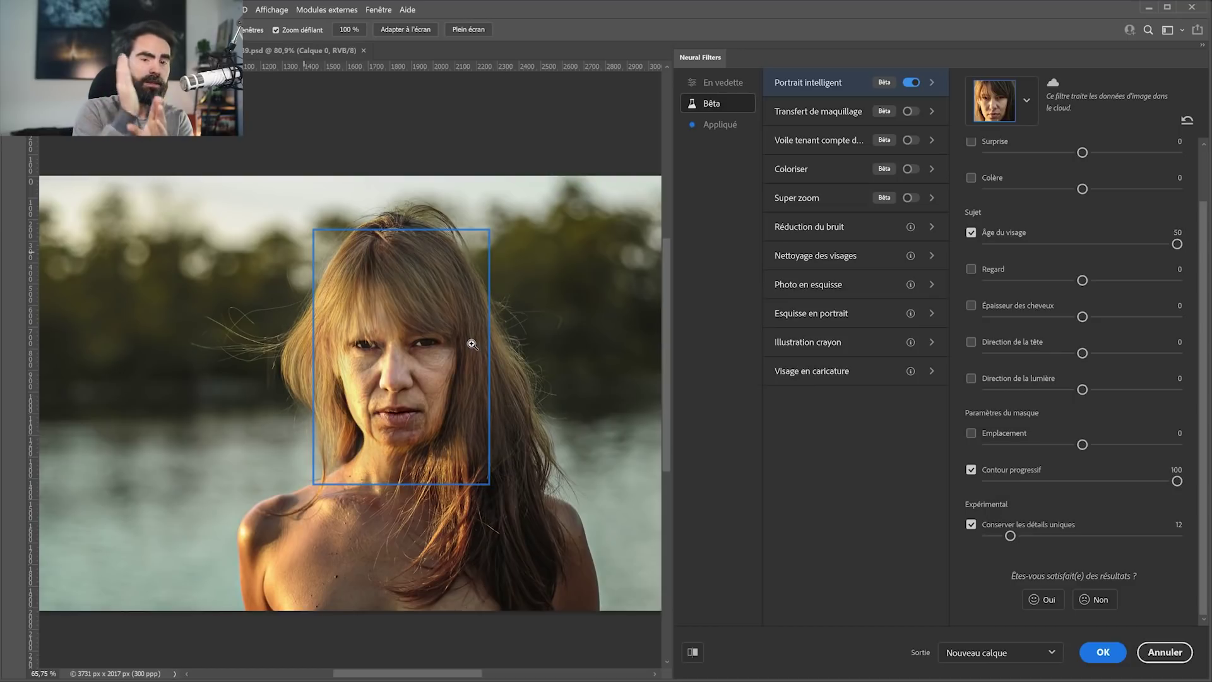
drag(271, 365, 290, 292)
drag(442, 340, 360, 334)
drag(522, 240, 478, 246)
drag(561, 205, 447, 226)
drag(489, 264, 473, 262)
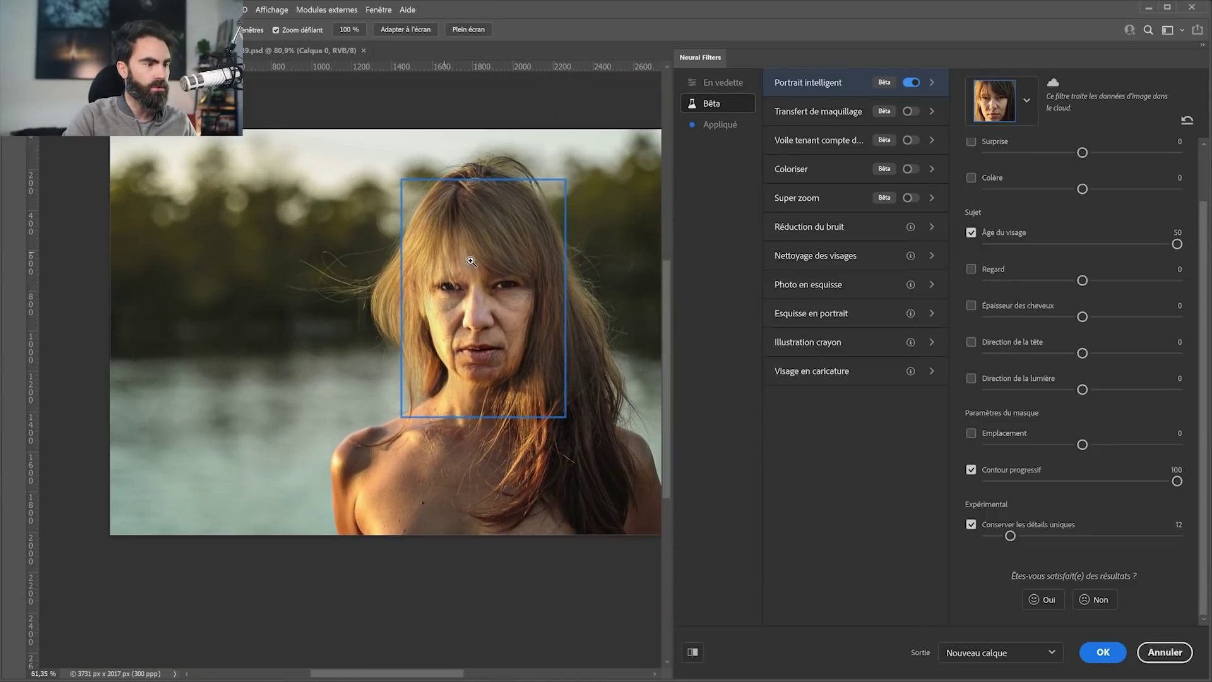
drag(412, 316, 402, 313)
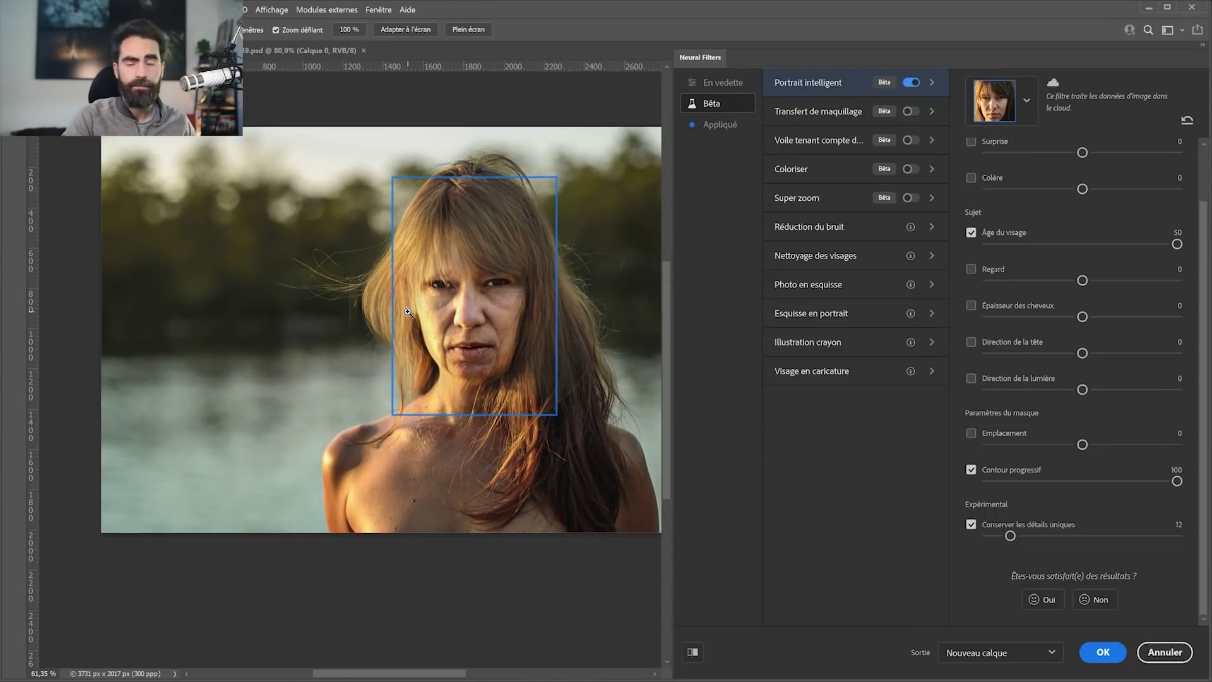
Step: Apply the filter with output to Nouveau calque, view Calque 1 on its own, and restore the other layers' visibility
click(1035, 653)
click(1031, 651)
click(1103, 653)
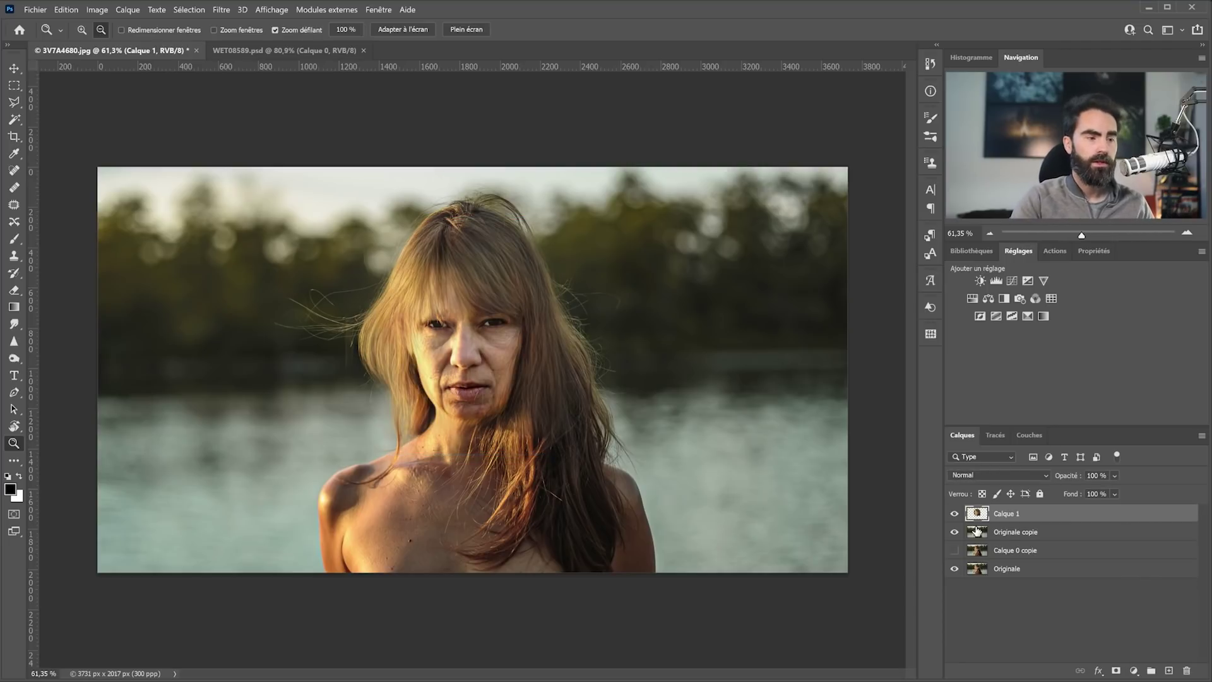
alt+click(955, 513)
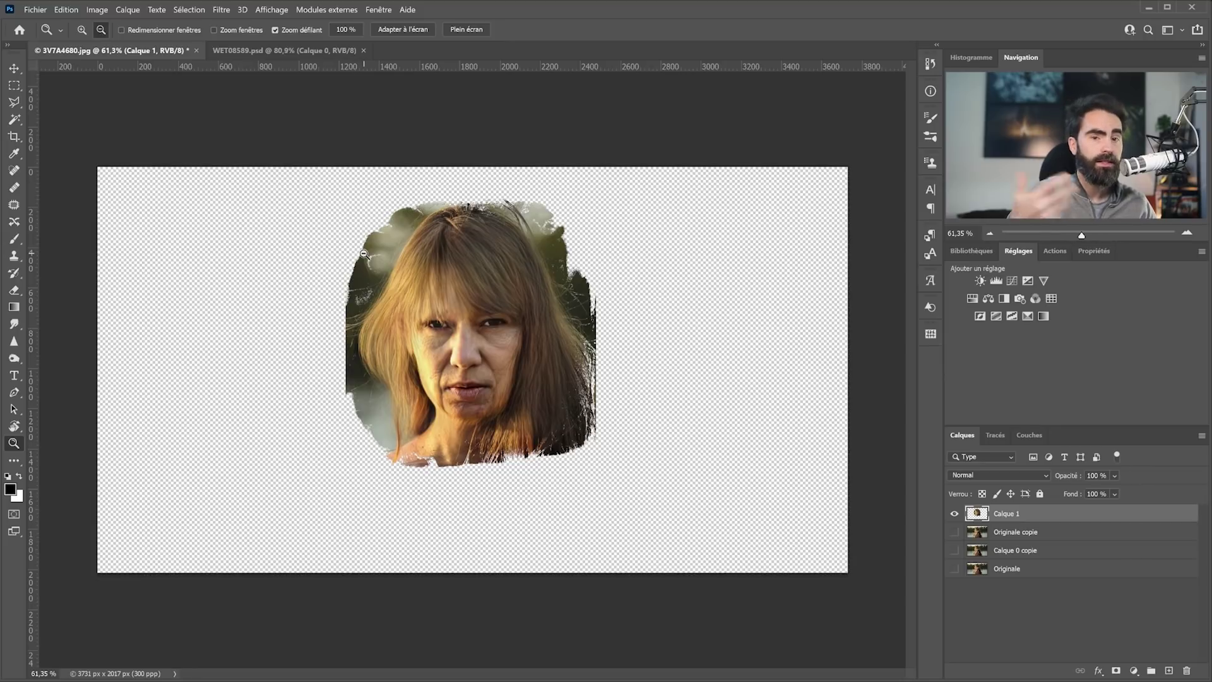
alt+click(954, 514)
Step: Add a layer mask to Calque 1 and paint black on it with a soft brush to hide part of the filtered hair
drag(314, 329, 343, 327)
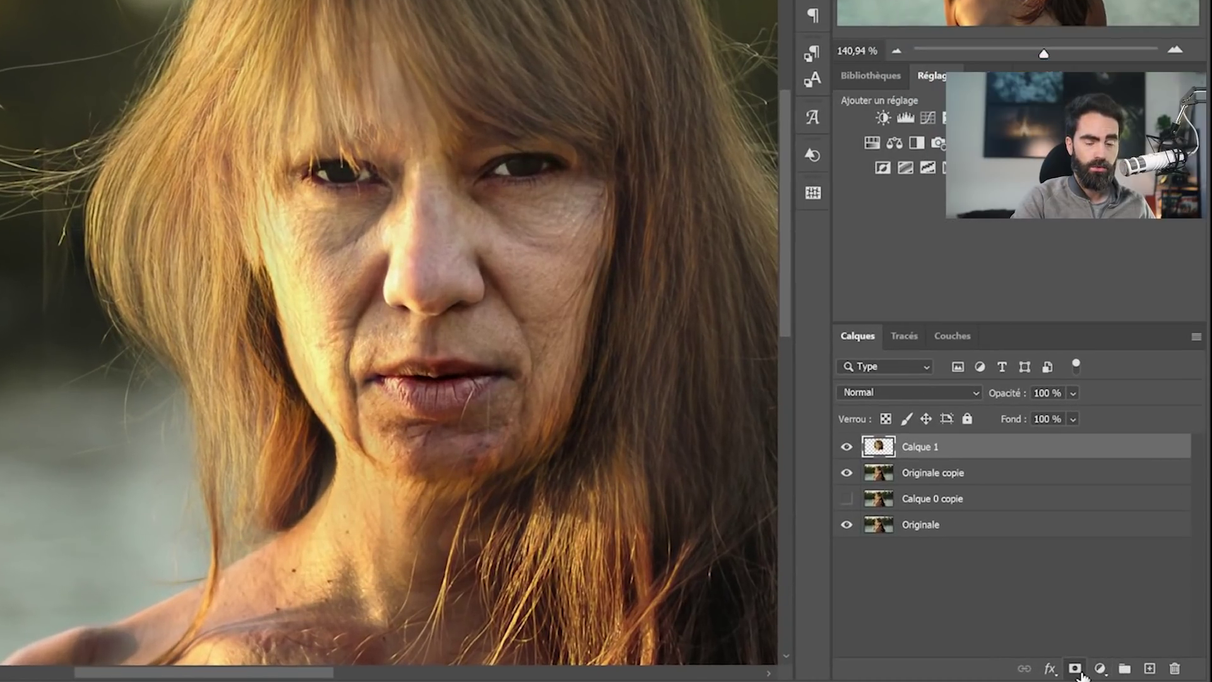
click(1091, 669)
click(339, 290)
right_click(354, 287)
drag(436, 232, 417, 232)
click(300, 253)
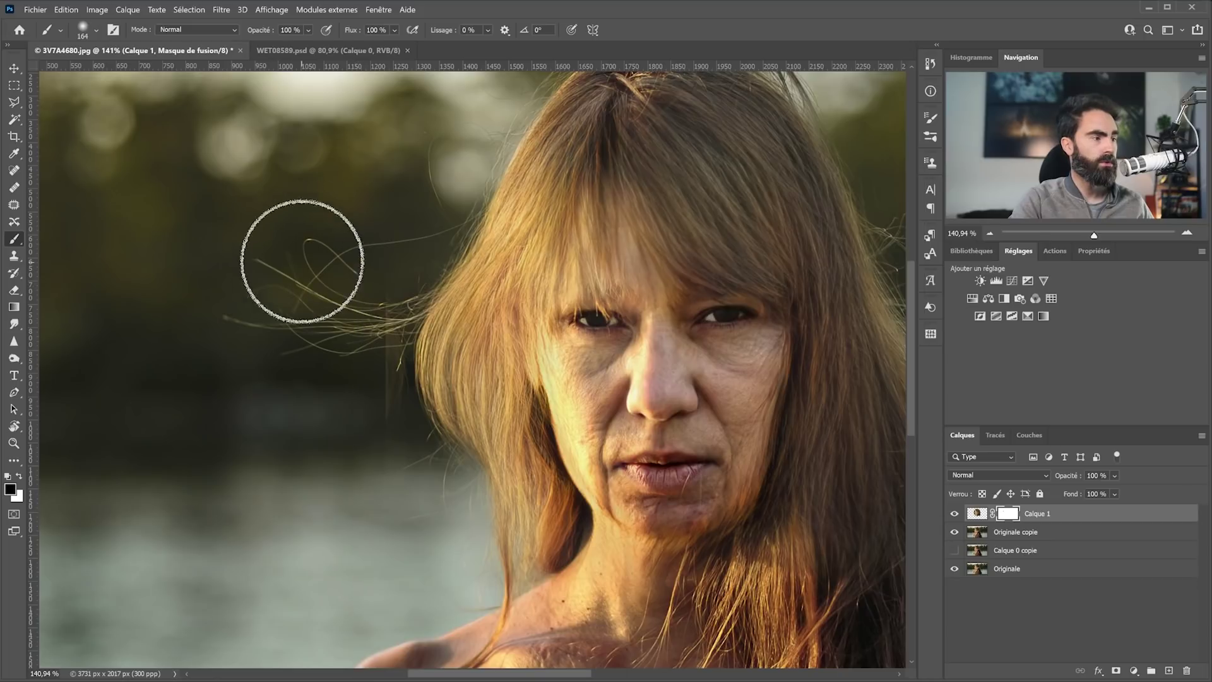
right_click(308, 255)
click(284, 232)
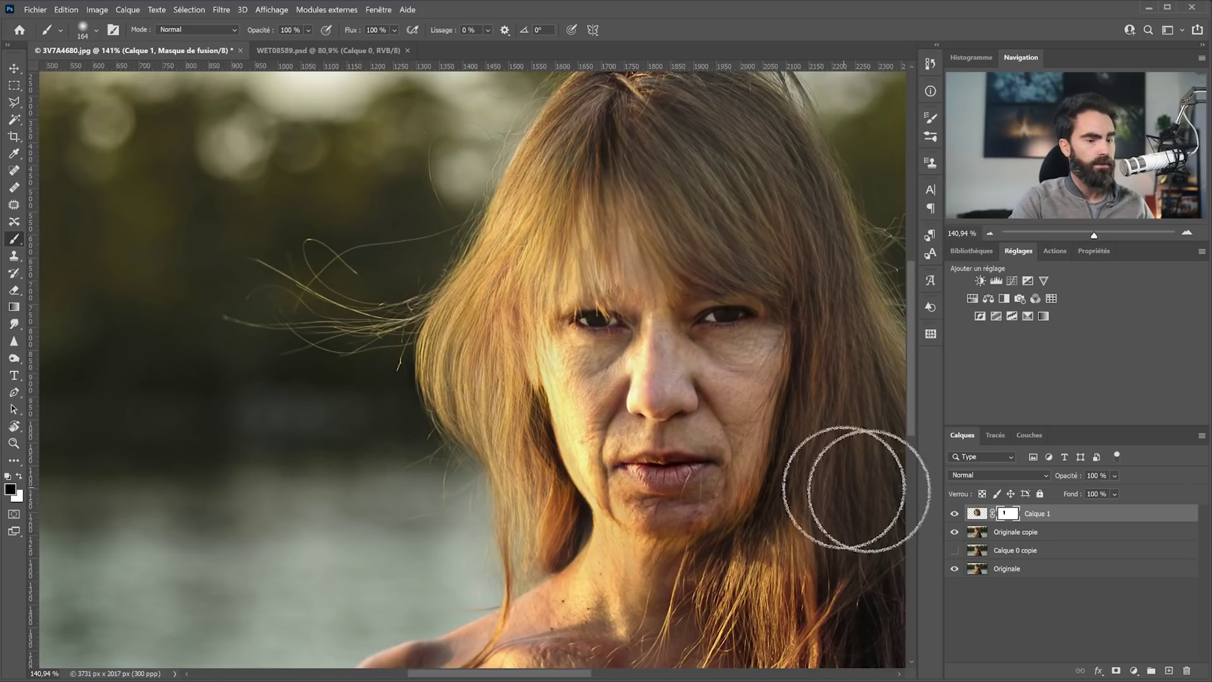
Step: Compare the portrait with Calque 1's layer mask disabled and enabled
shift+click(1008, 514)
shift+click(1009, 513)
shift+click(1008, 514)
shift+click(1009, 514)
Step: Paint black on Calque 1's mask over the crown and fringe to bring back the original hair
drag(737, 339, 596, 460)
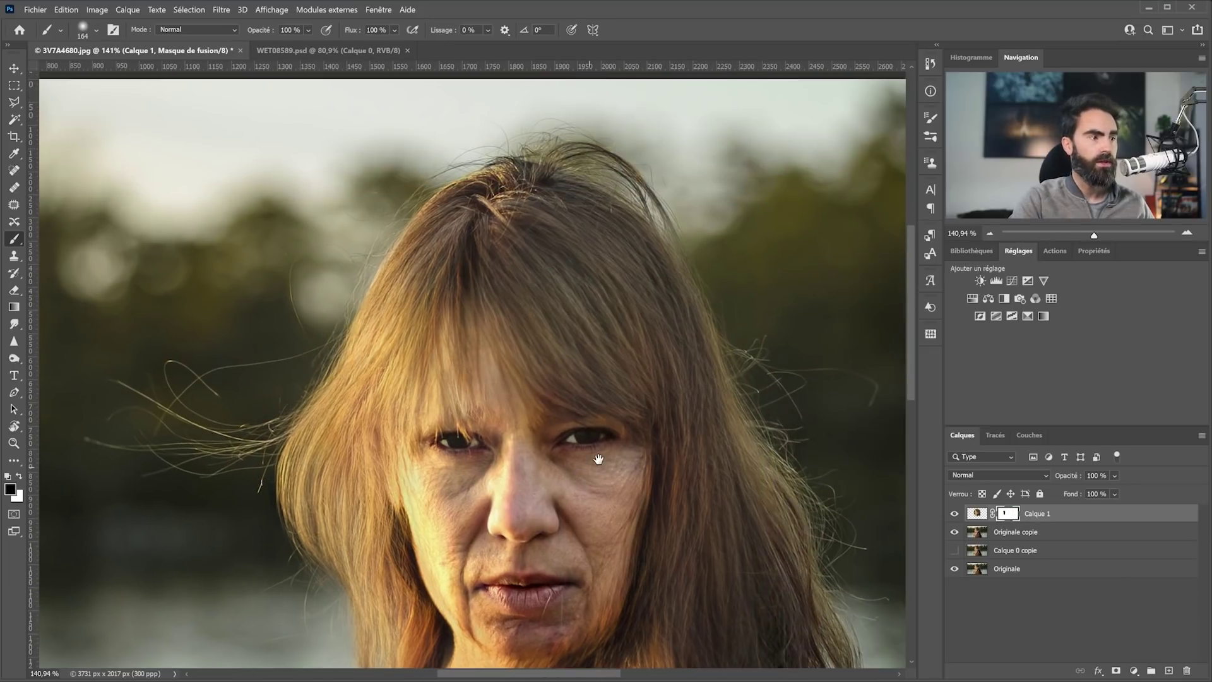
mouse_move(509, 181)
mouse_down()
mouse_move(478, 188)
mouse_move(691, 262)
mouse_move(667, 246)
mouse_move(705, 304)
mouse_move(780, 359)
mouse_move(682, 280)
mouse_move(661, 298)
mouse_move(592, 278)
mouse_move(719, 349)
mouse_move(692, 353)
mouse_move(535, 307)
mouse_move(601, 353)
mouse_move(674, 354)
mouse_move(746, 482)
mouse_move(580, 195)
mouse_move(476, 157)
mouse_move(388, 250)
mouse_up()
scroll(382, 215, down, 3)
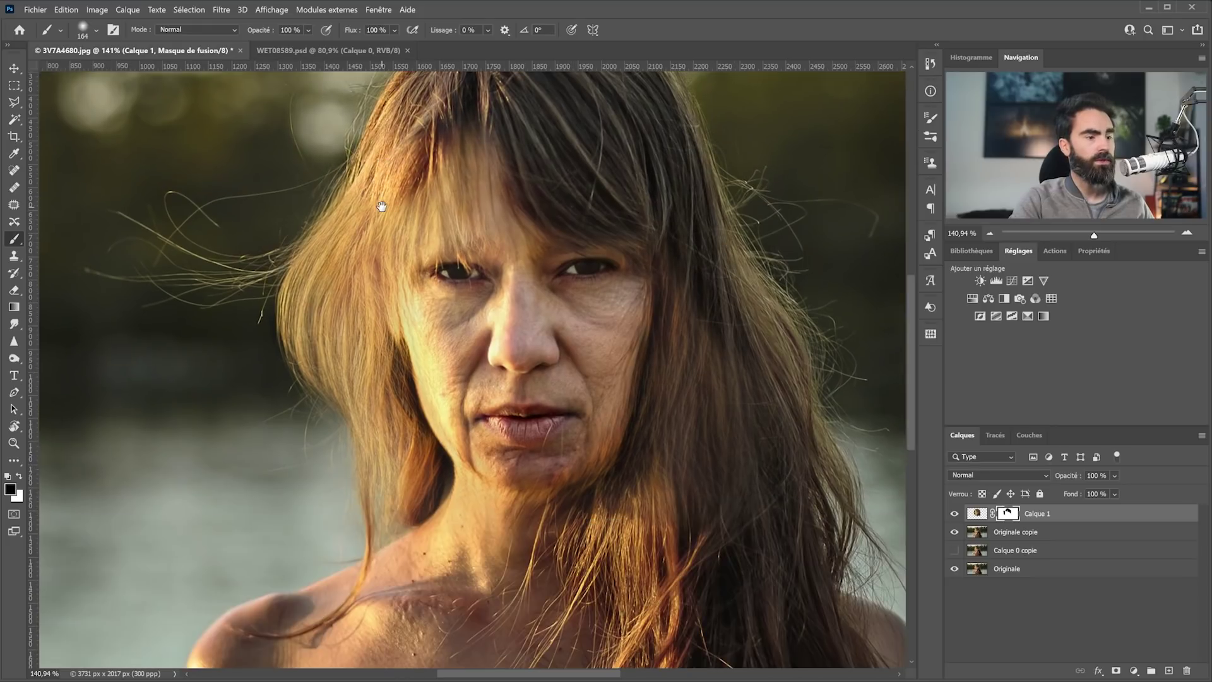
key(z)
alt+click(488, 273)
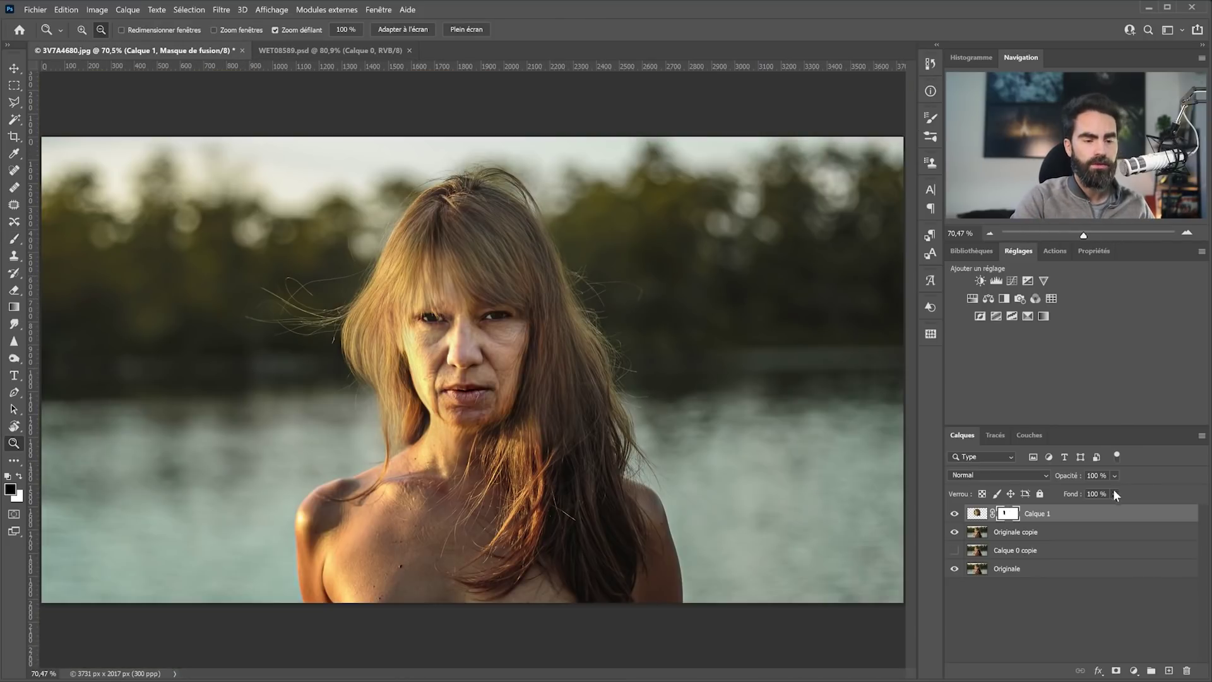
Step: Hide Calque 1 and open Neural Filters for the Originale copie layer
click(1054, 533)
click(955, 514)
click(221, 10)
click(286, 84)
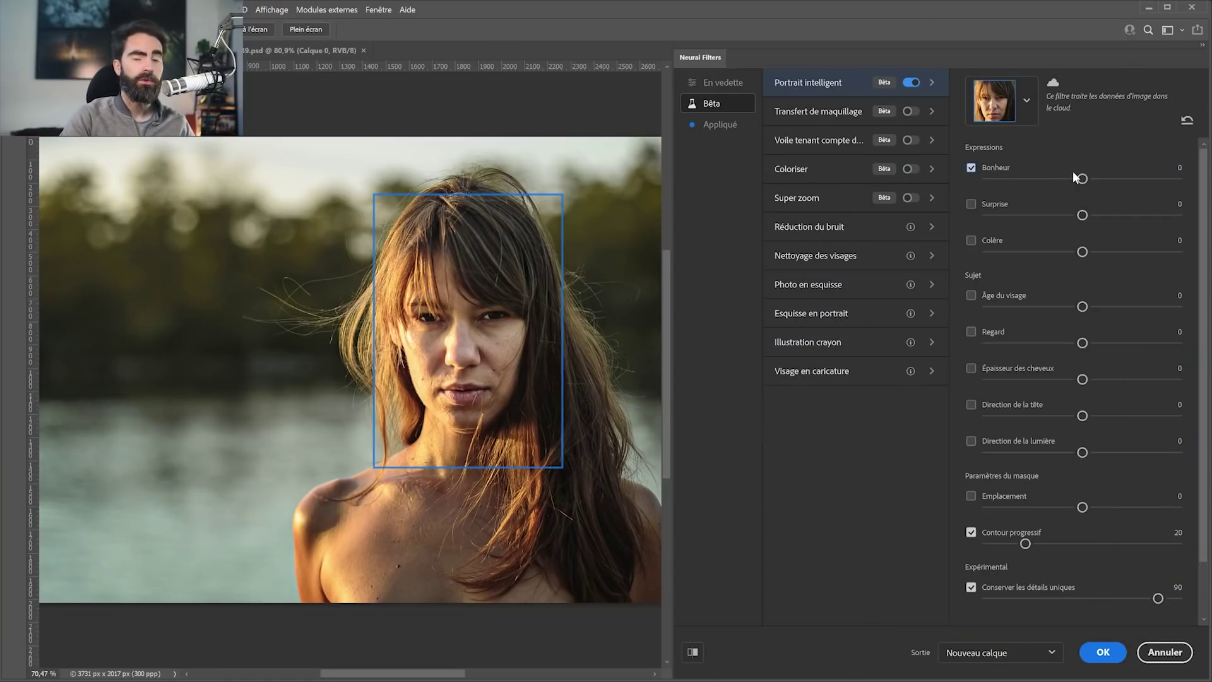
Step: Set Bonheur to 50 in Portrait intelligent and compare the portrait before and after the added smile
drag(1082, 179, 1186, 180)
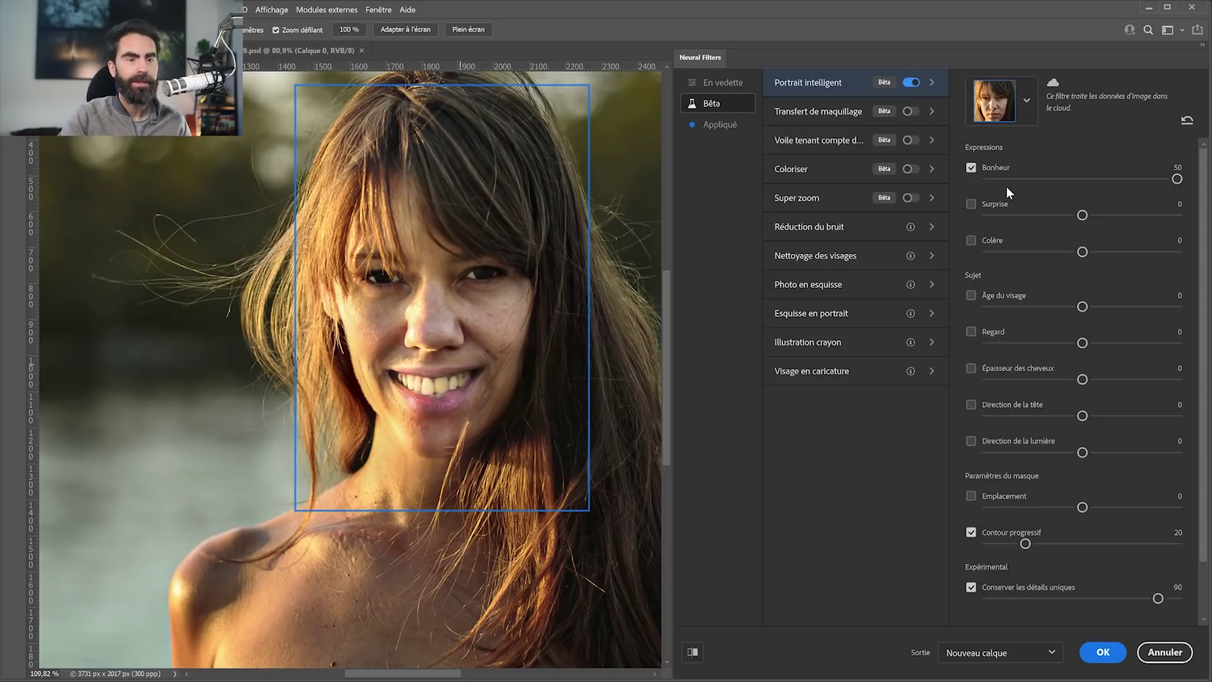
click(694, 656)
click(694, 656)
click(694, 654)
click(694, 654)
click(694, 654)
click(694, 654)
click(694, 654)
click(694, 654)
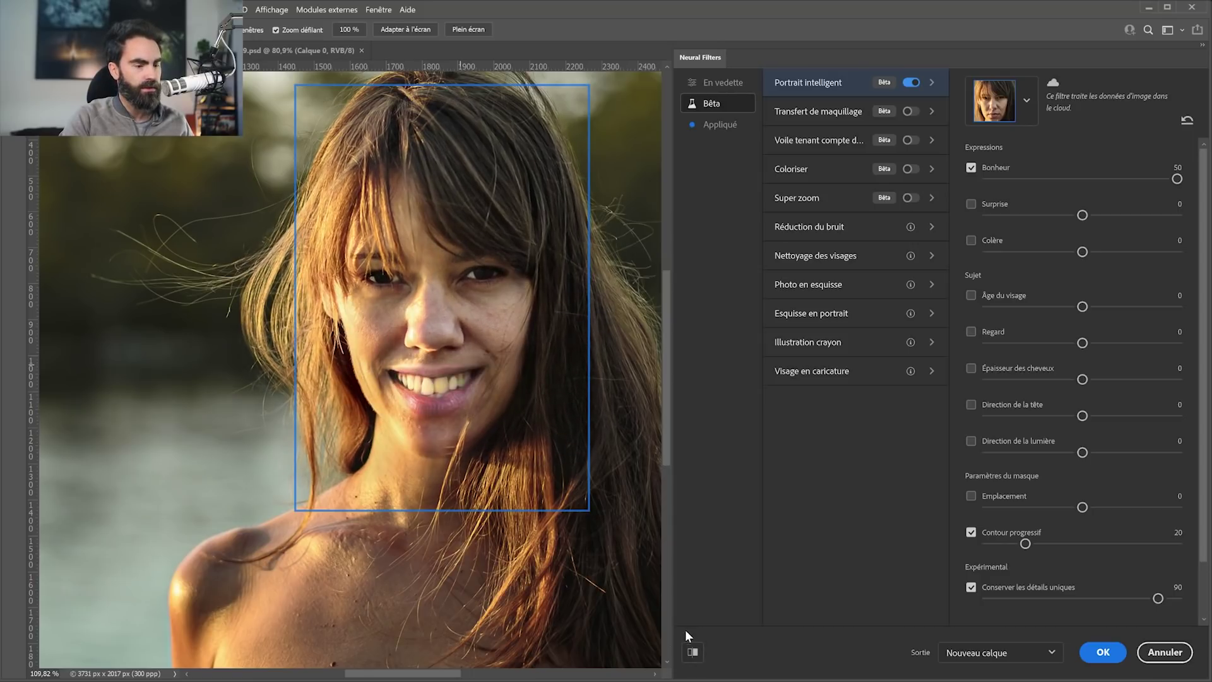
click(691, 654)
click(688, 658)
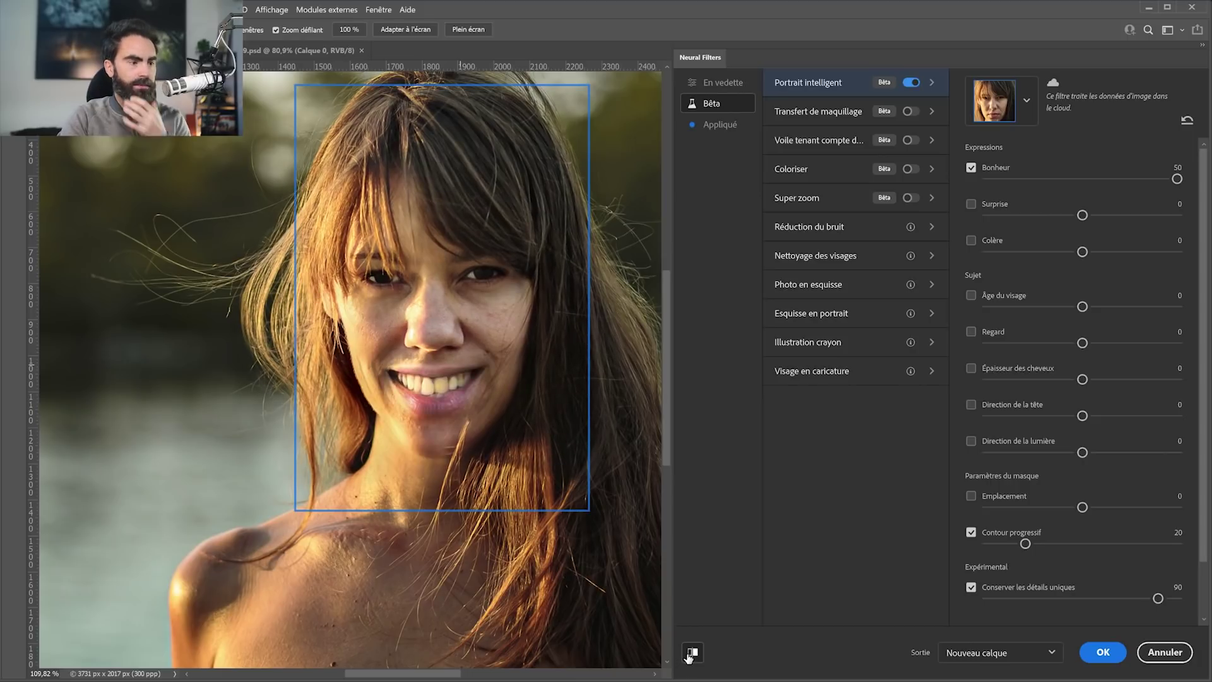
click(691, 655)
click(691, 656)
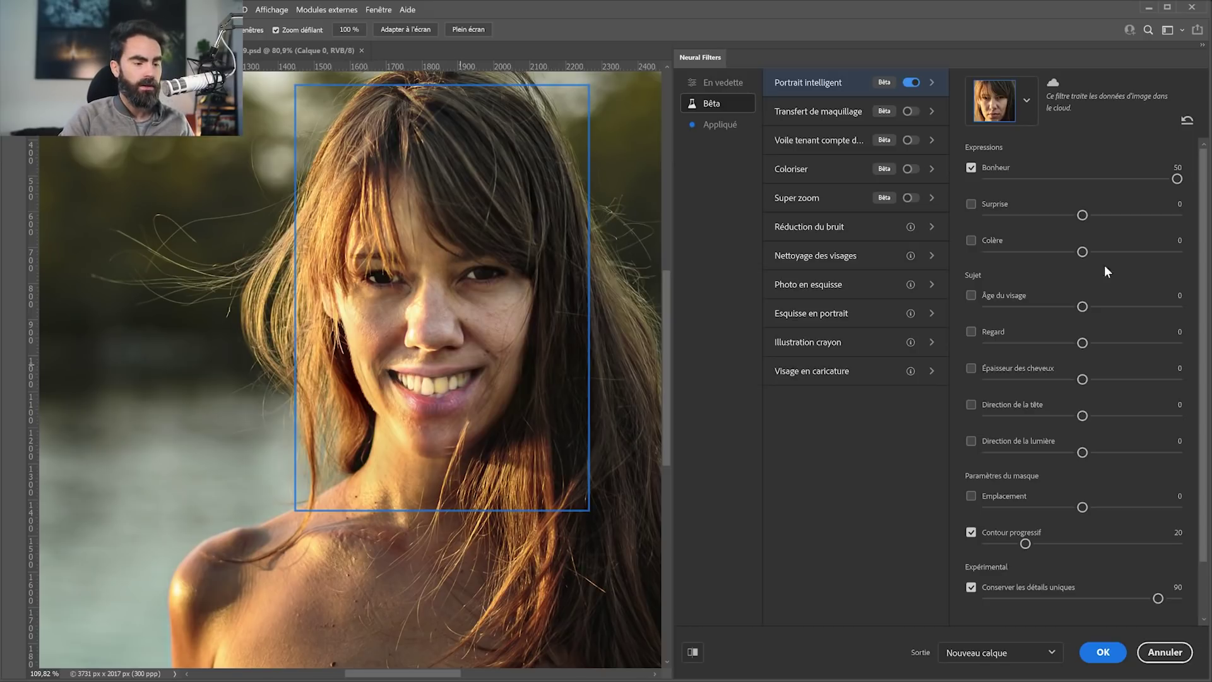
click(694, 652)
click(693, 653)
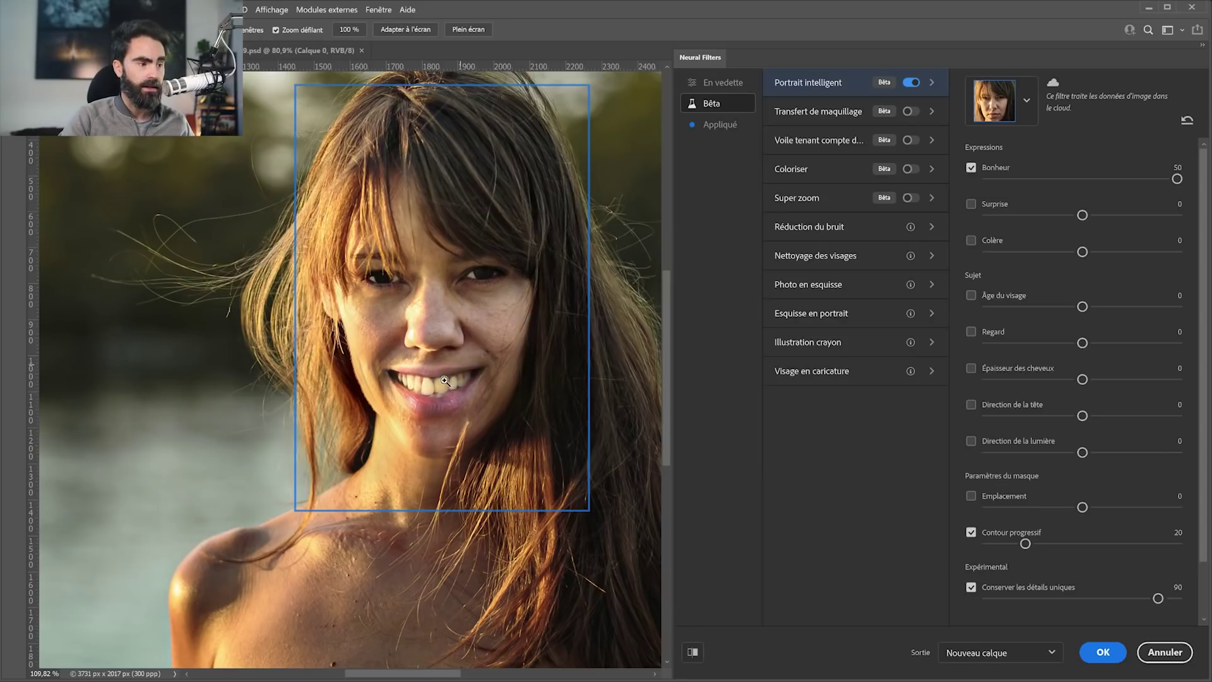
Step: Try Bonheur at -50 with a before/after comparison, try it at 14, and set it to -14
drag(992, 179, 976, 176)
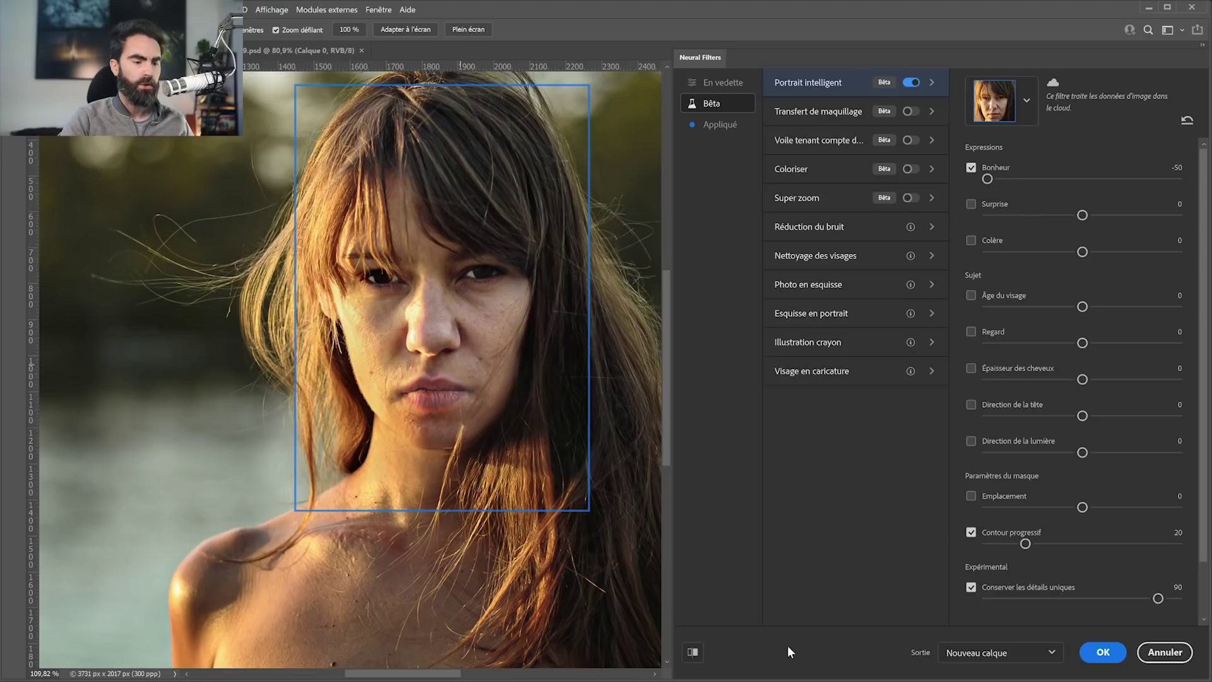
click(693, 653)
click(693, 652)
click(692, 653)
click(693, 652)
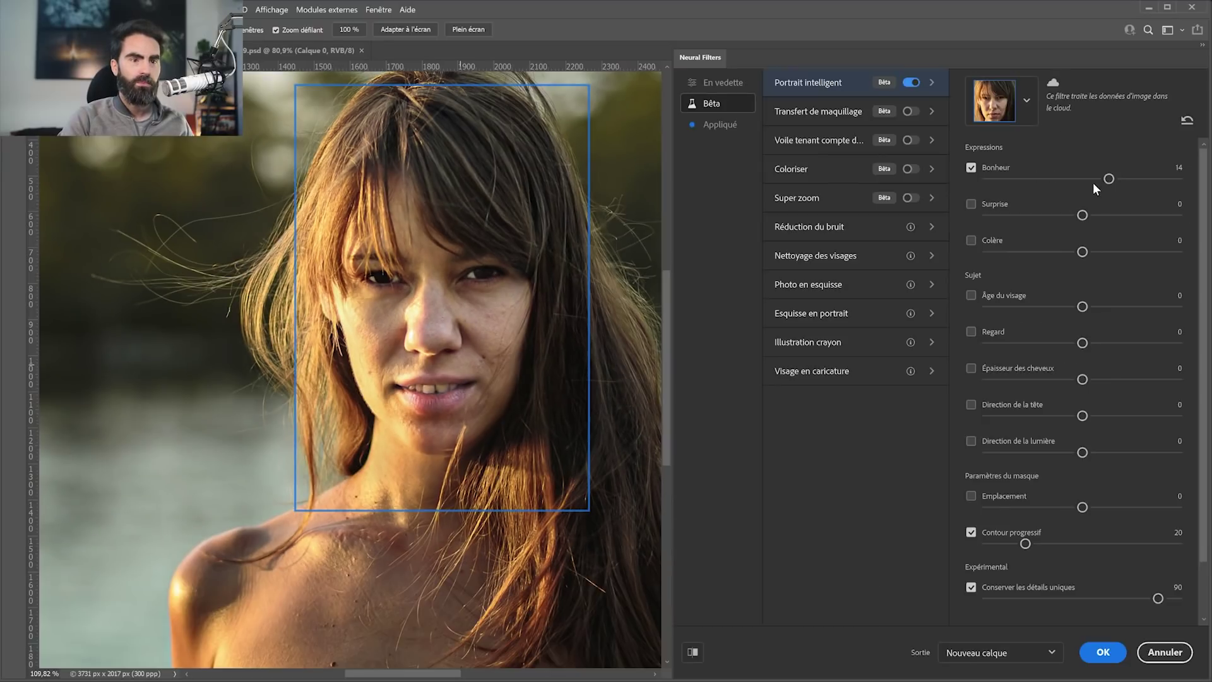
drag(1105, 178, 1056, 180)
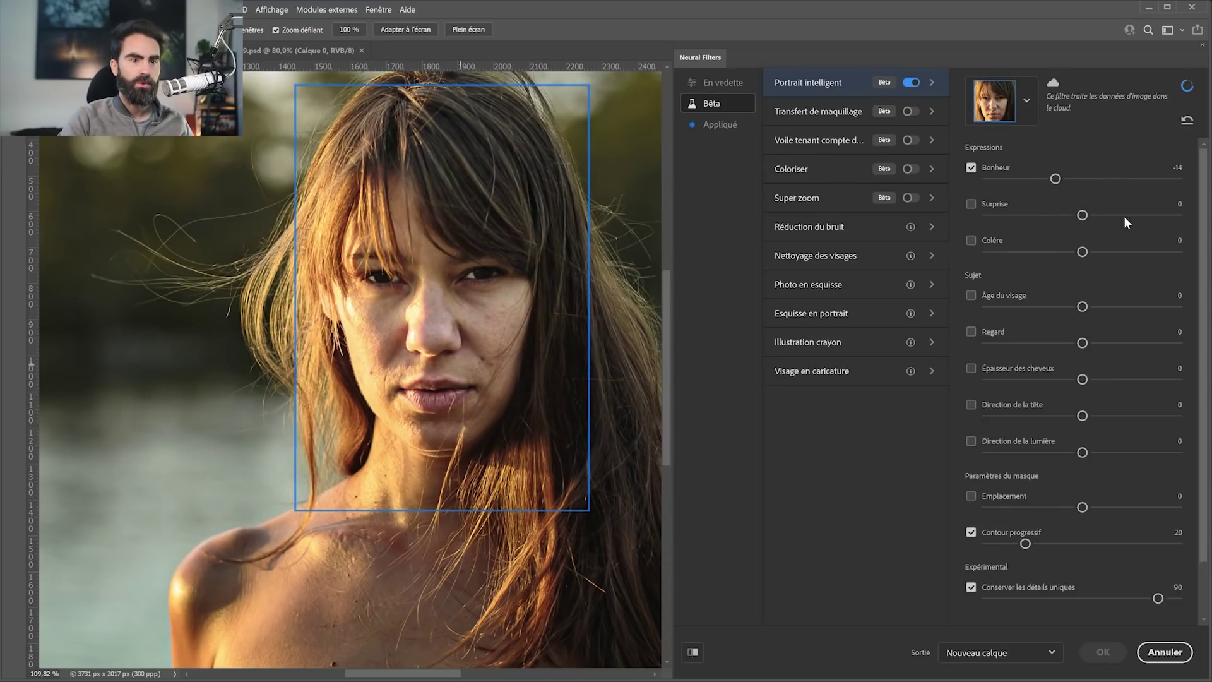
Step: Set Surprise to 50 and try Colère at -50 and at 50
drag(1108, 215, 1172, 225)
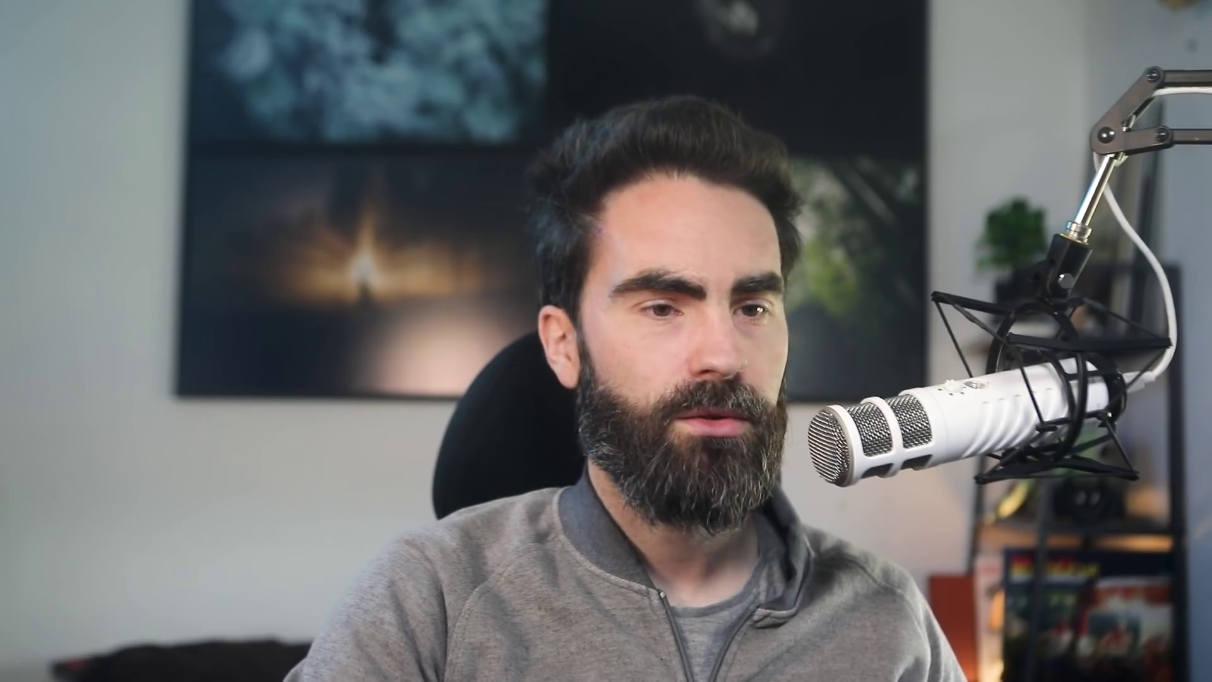
drag(1083, 252, 988, 252)
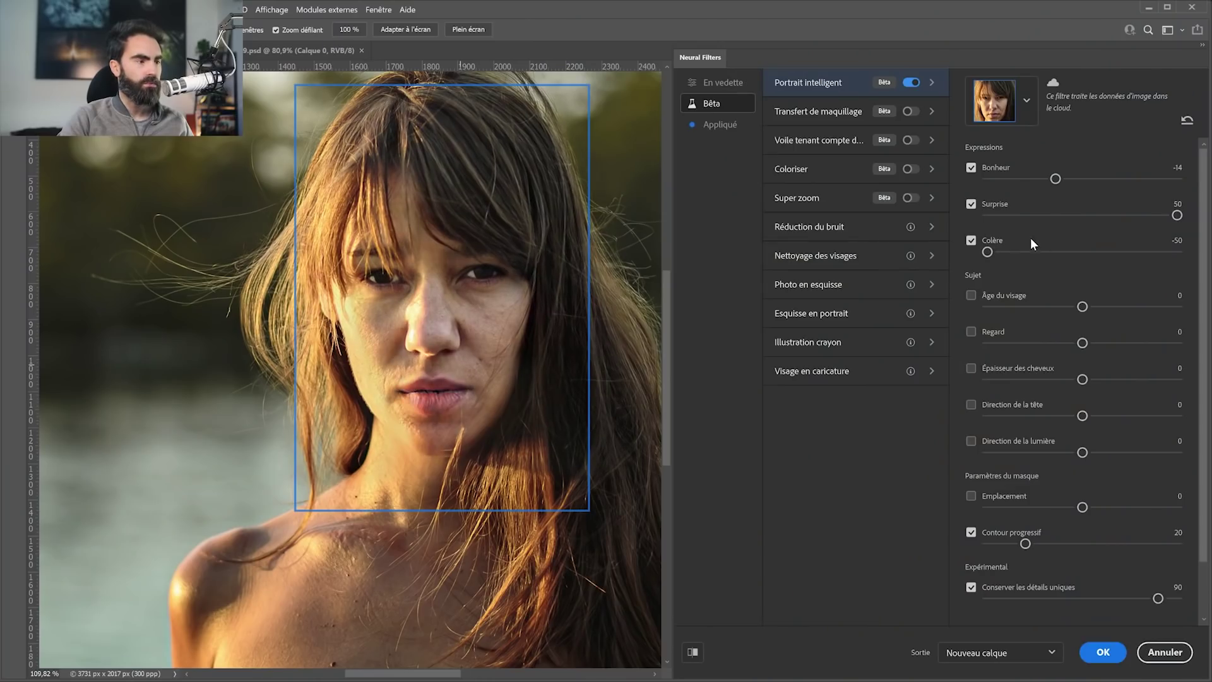
drag(1077, 250, 1178, 252)
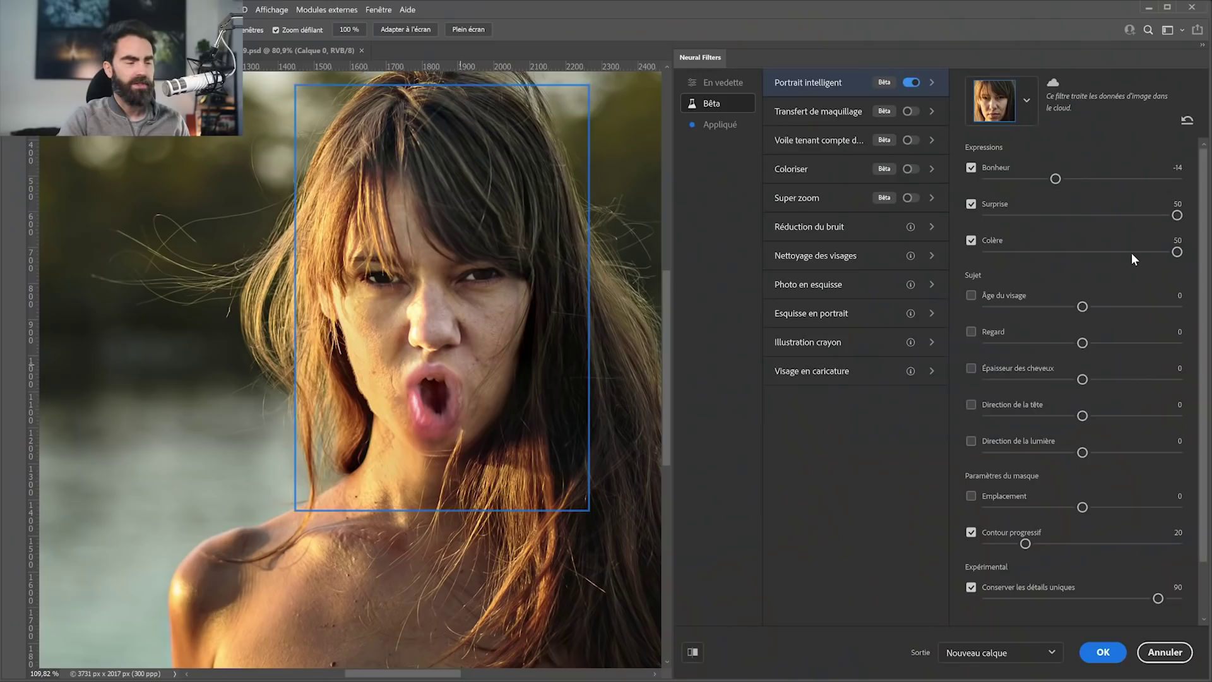
Step: Turn off the expression adjustments, try Regard at 50 and -50, and set it to -14
drag(1131, 346, 1180, 343)
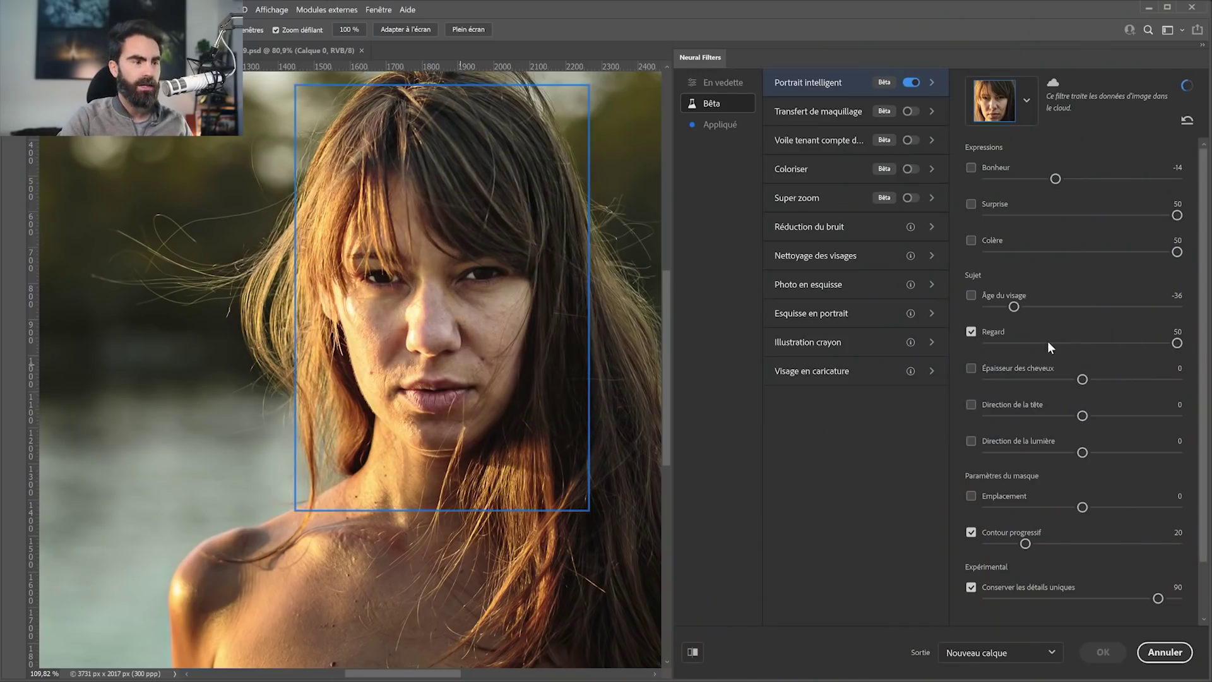
drag(1048, 341, 988, 343)
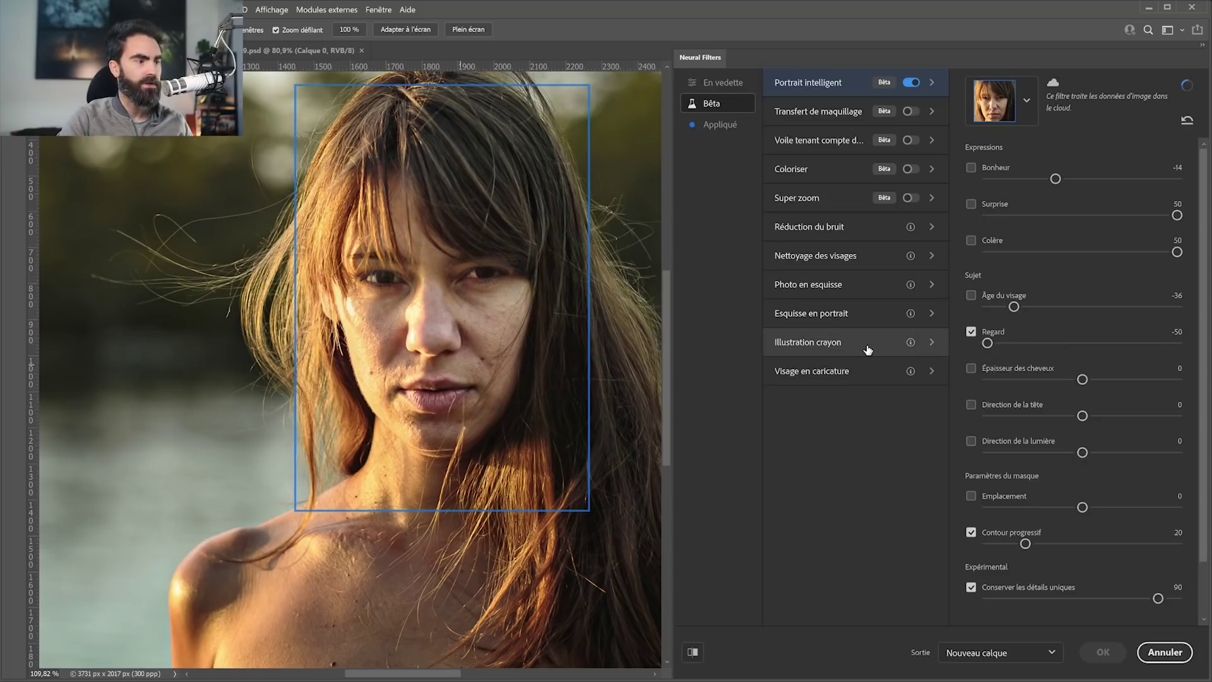
click(1056, 343)
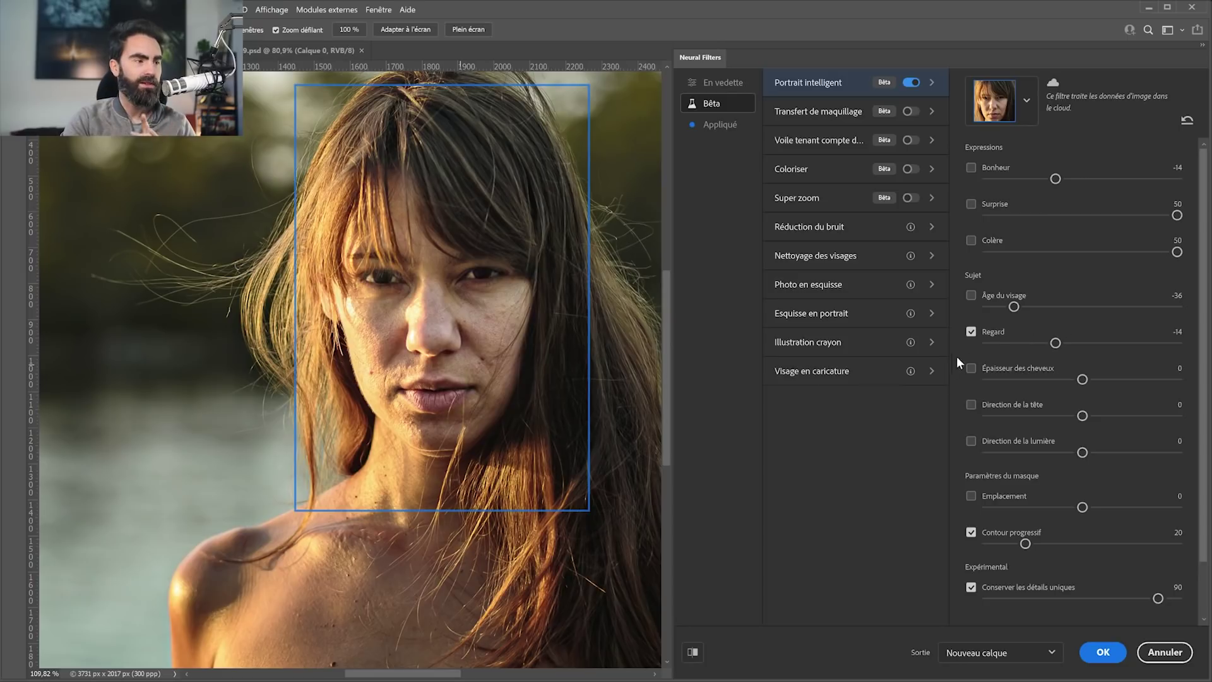
Step: Try Épaisseur des cheveux at -50 and Direction de la tête at -50, turning each one off again
click(971, 369)
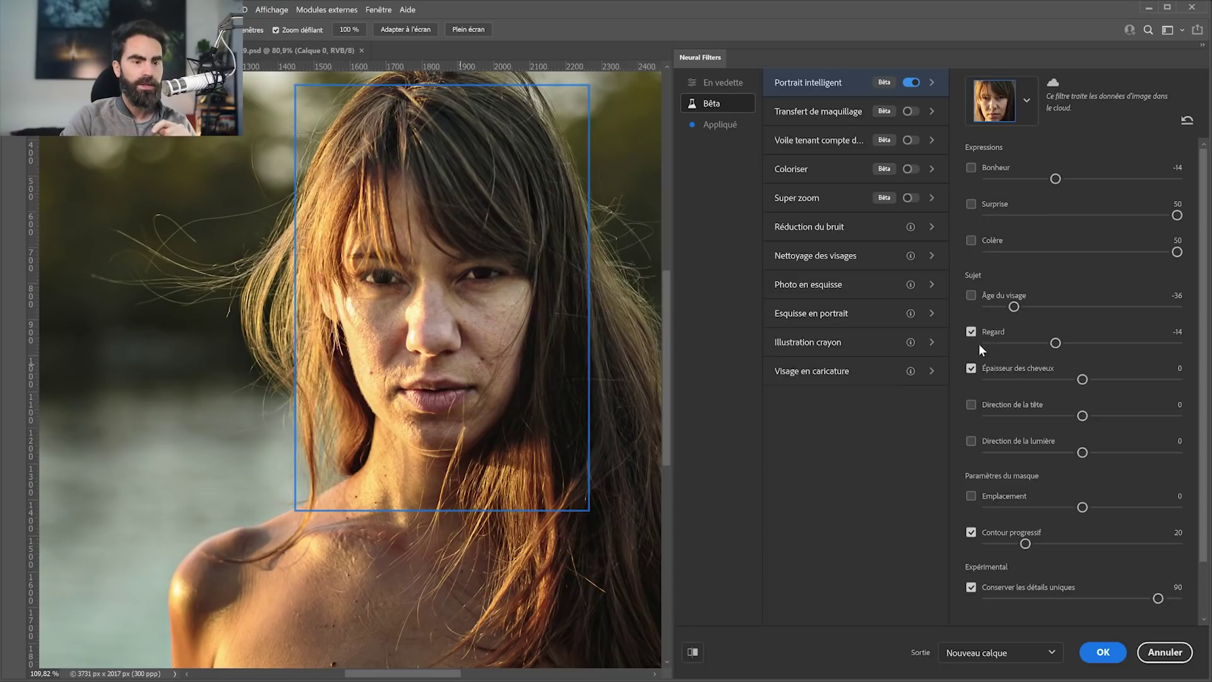
drag(1082, 379, 846, 387)
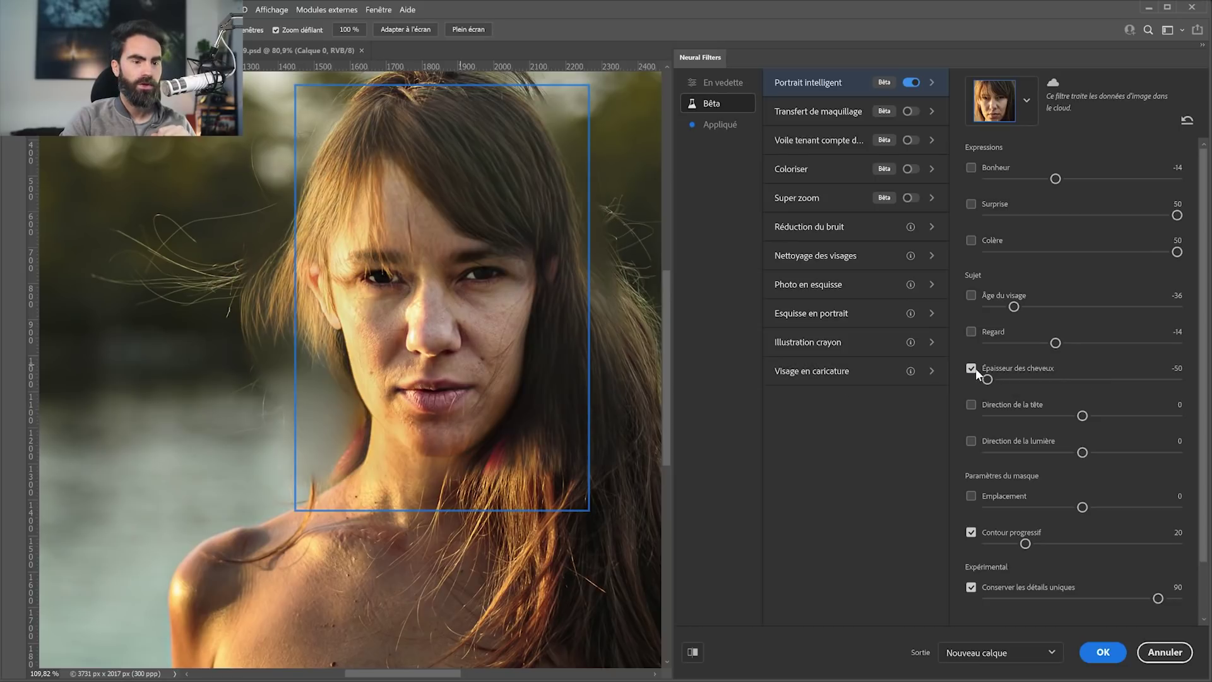
click(972, 369)
drag(1113, 418, 912, 421)
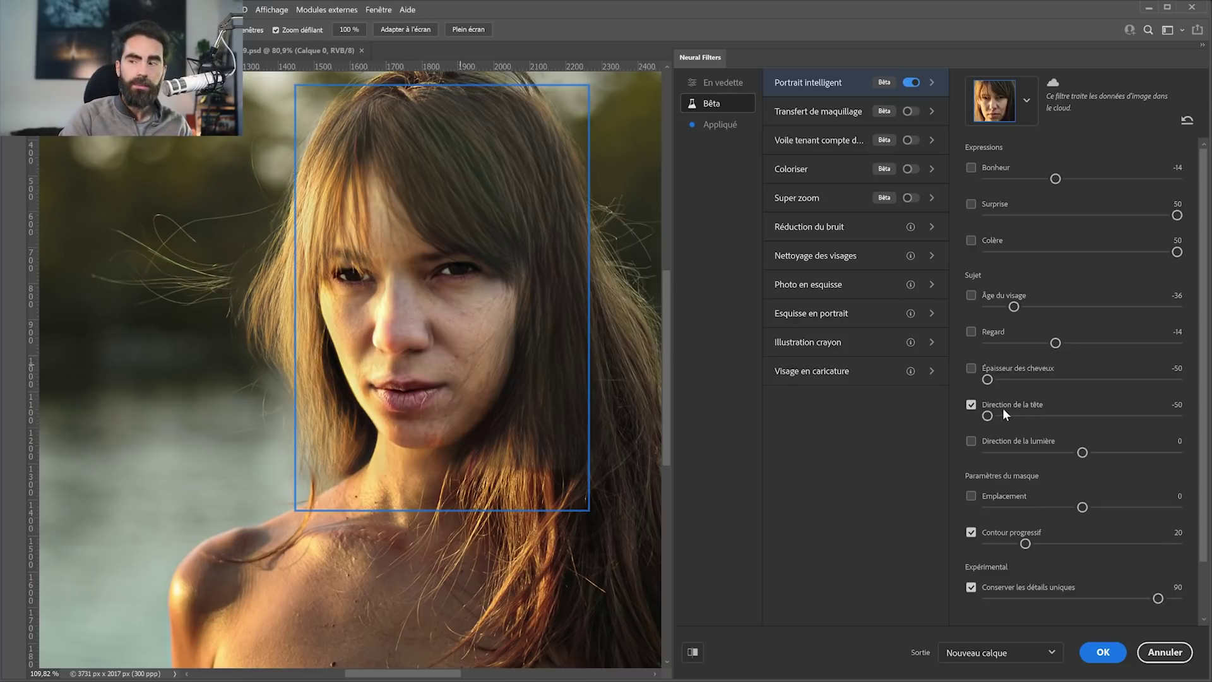
click(972, 405)
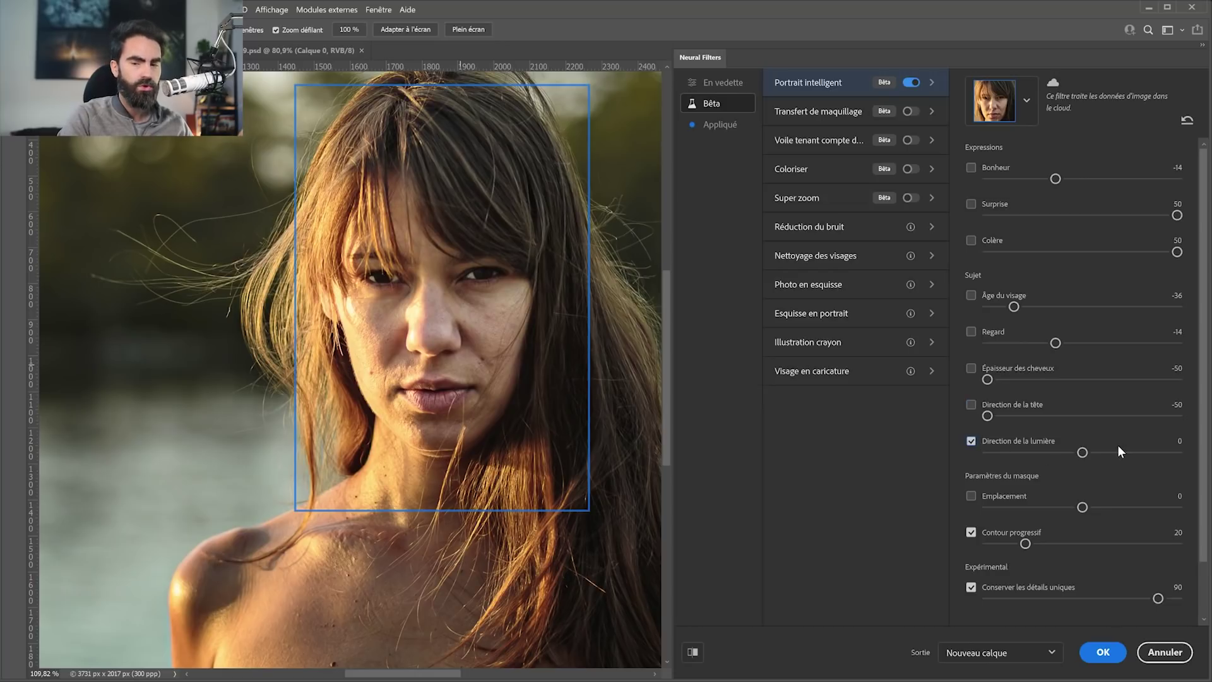
Step: Try Direction de la lumière at 50 and -50, and bring it back close to the neutral value
drag(1099, 451, 1166, 452)
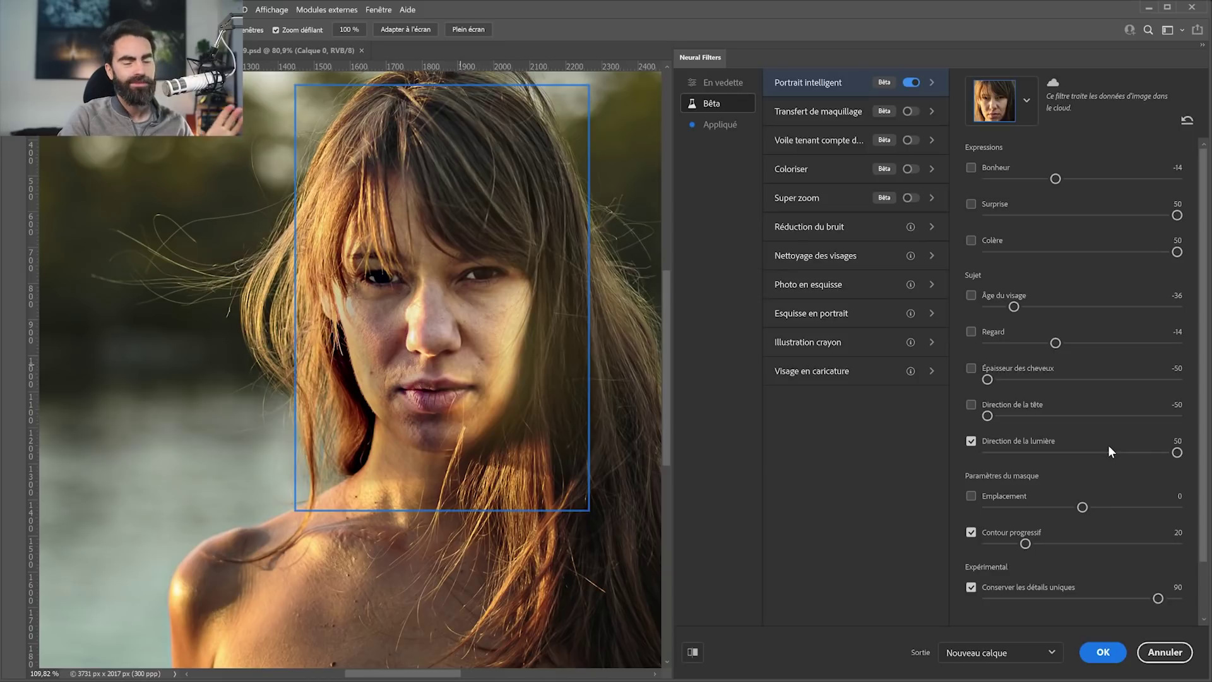
drag(1086, 451, 985, 449)
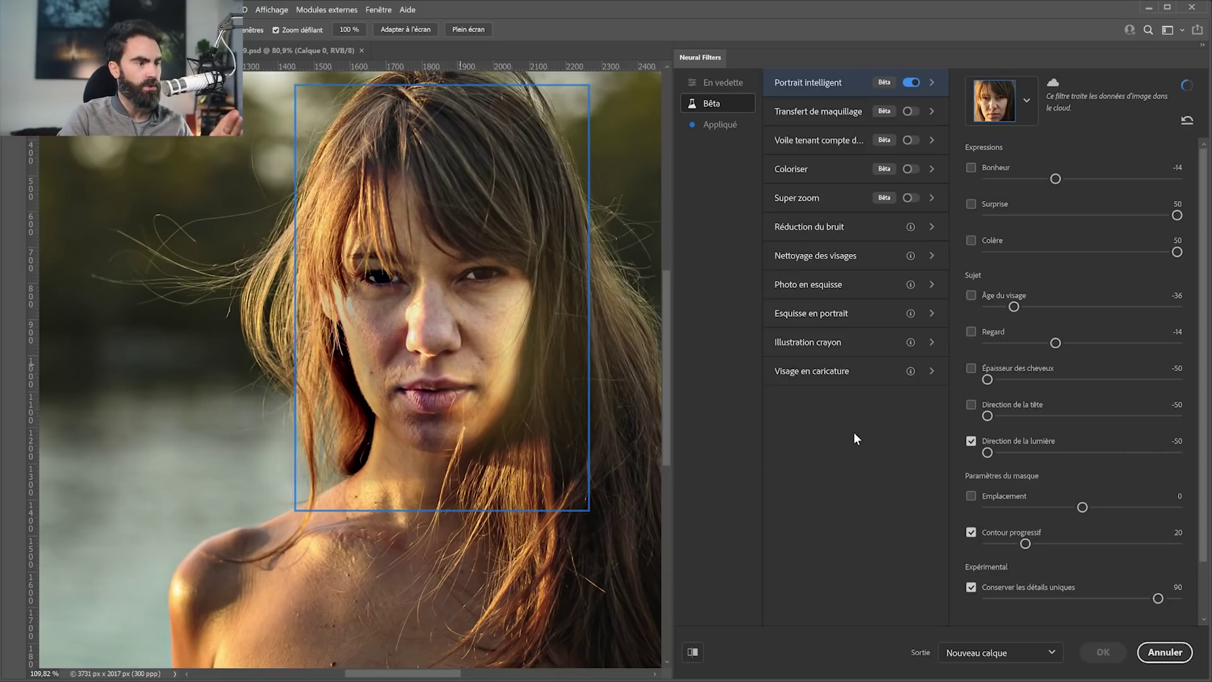
click(1068, 451)
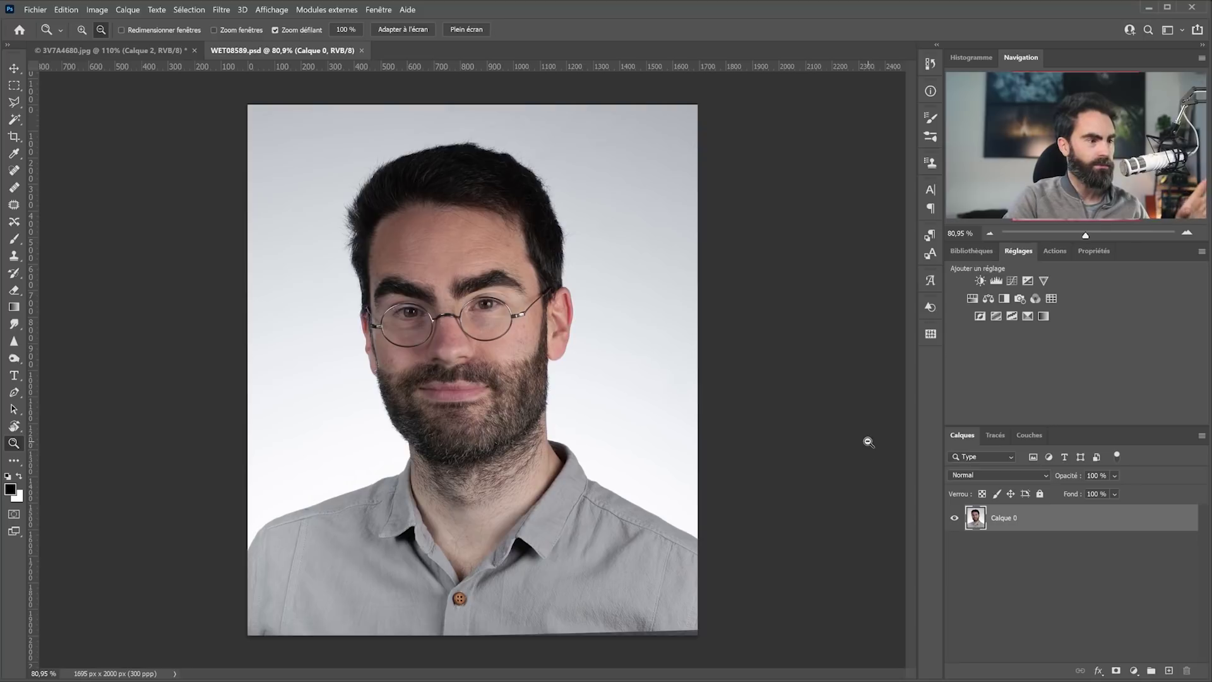
Step: Open Neural Filters for Calque 0 of WET08589.psd
click(221, 11)
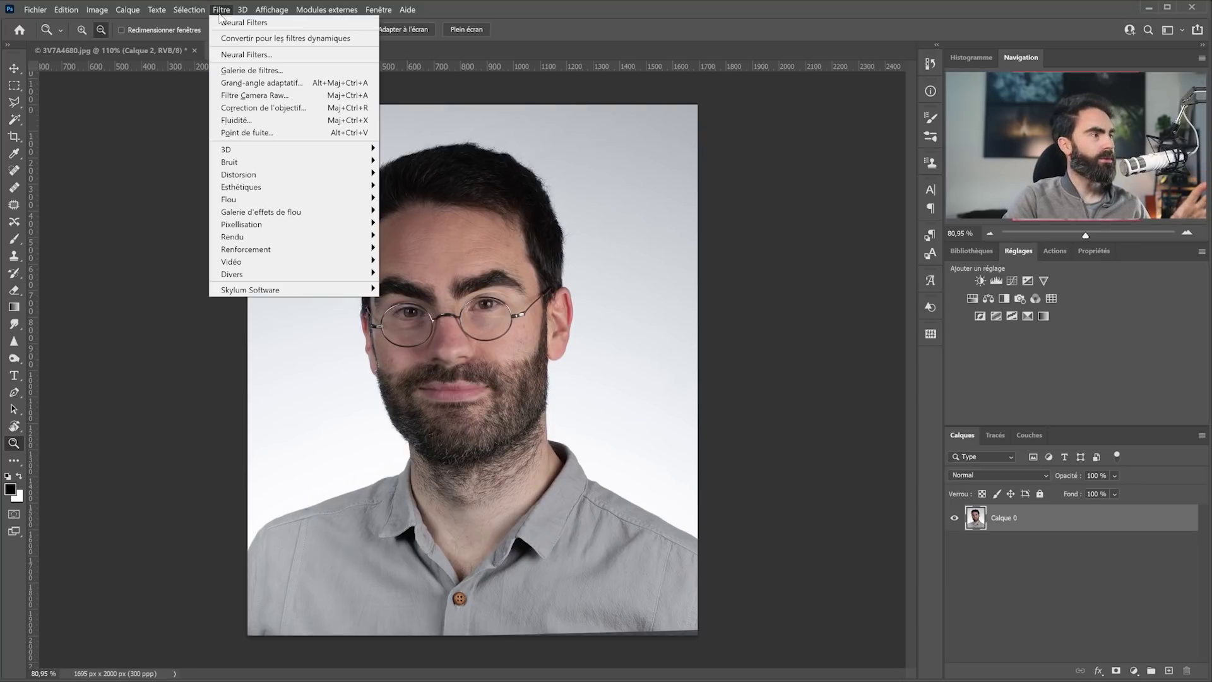
click(246, 54)
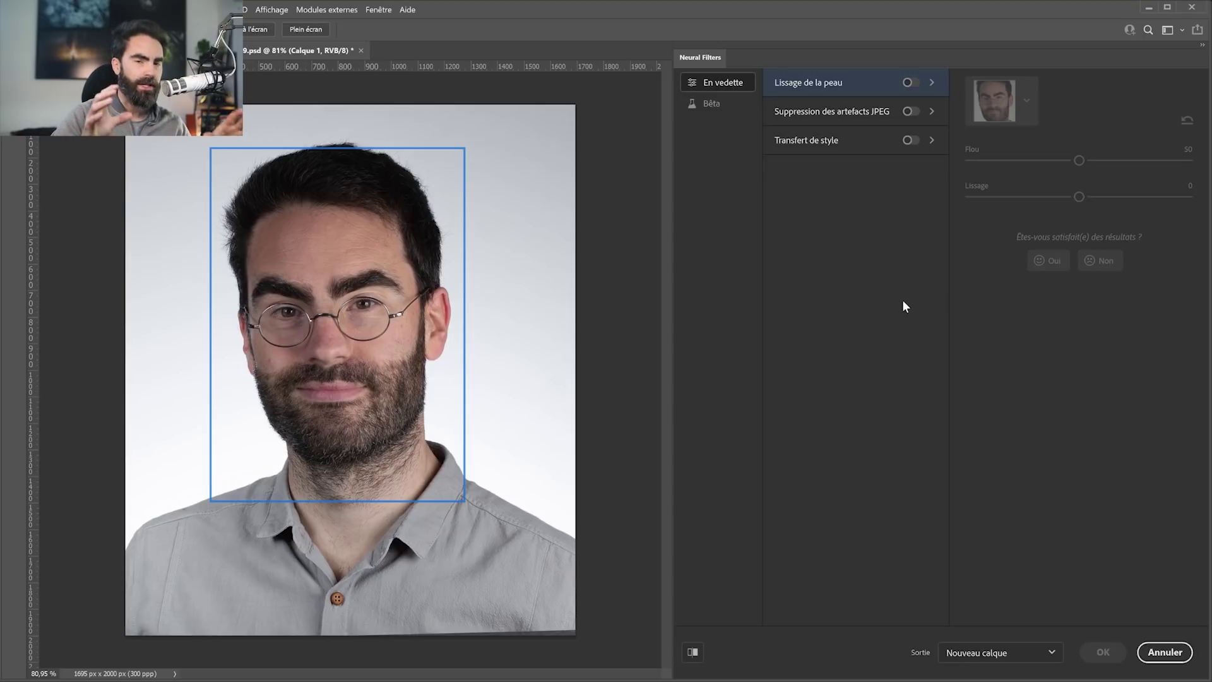
Step: Enable the Portrait intelligent beta filter and set Âge du visage to 50
click(712, 103)
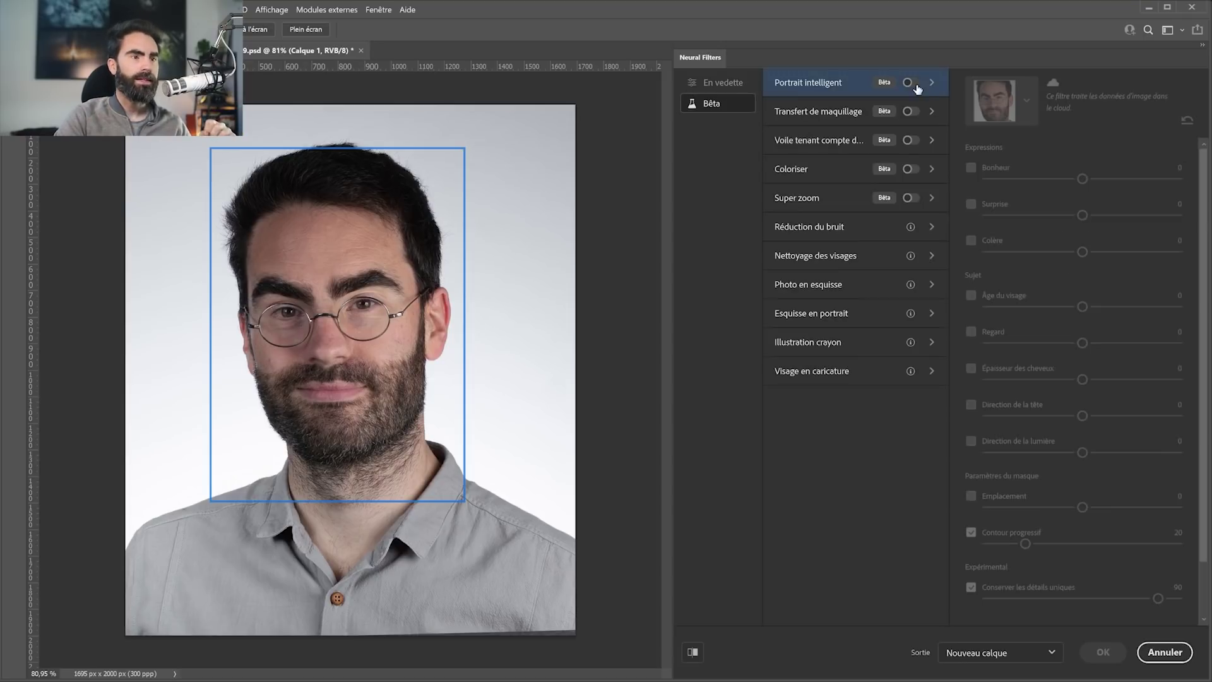
click(911, 82)
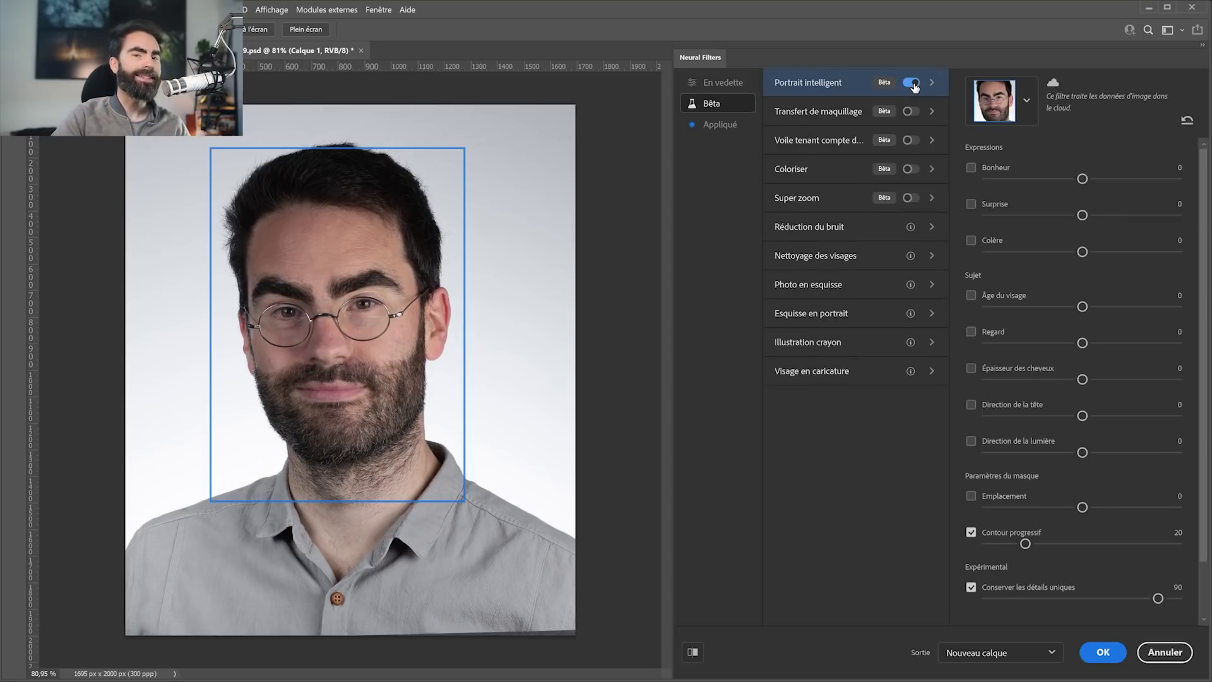
click(1011, 303)
drag(1013, 308, 1178, 307)
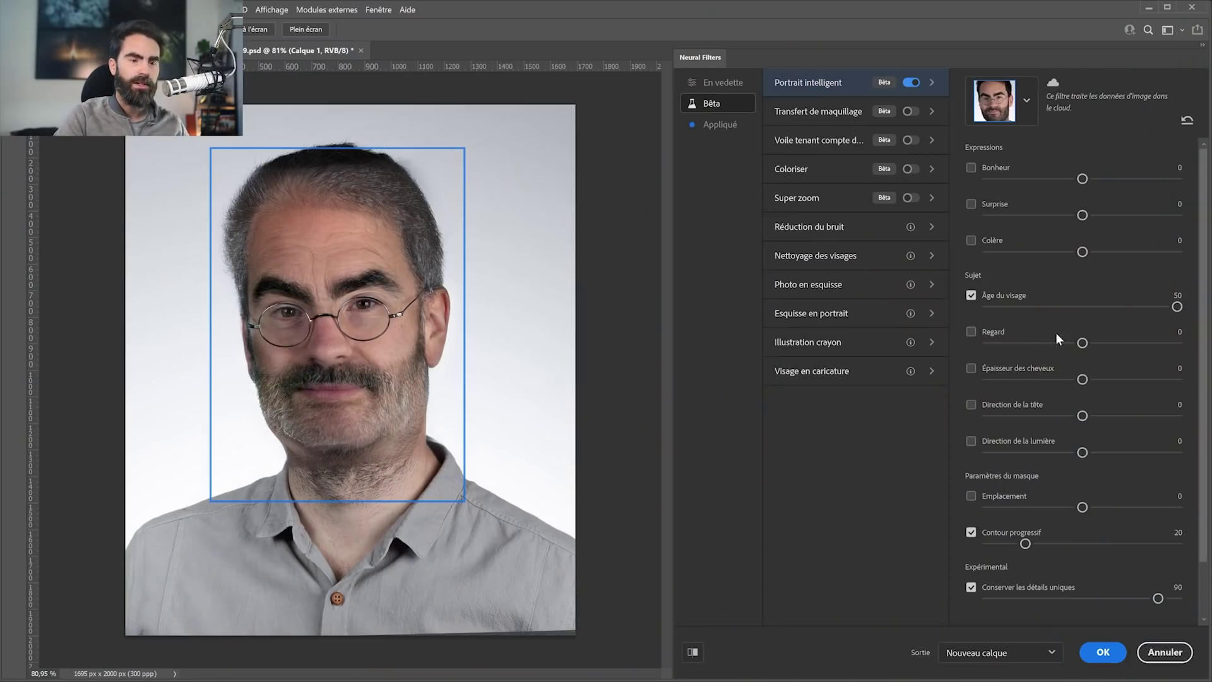
Step: Try Regard at 48 and -37, and turn off both the Regard and Âge du visage adjustments
drag(1082, 342, 1178, 347)
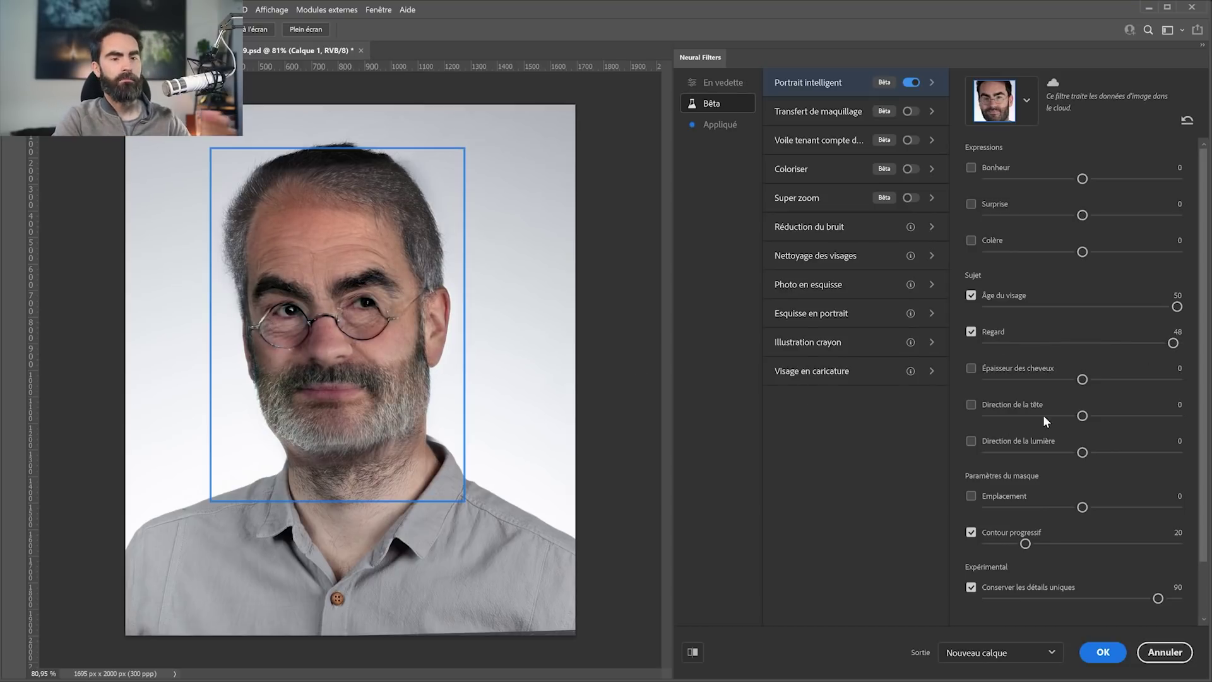
click(1013, 344)
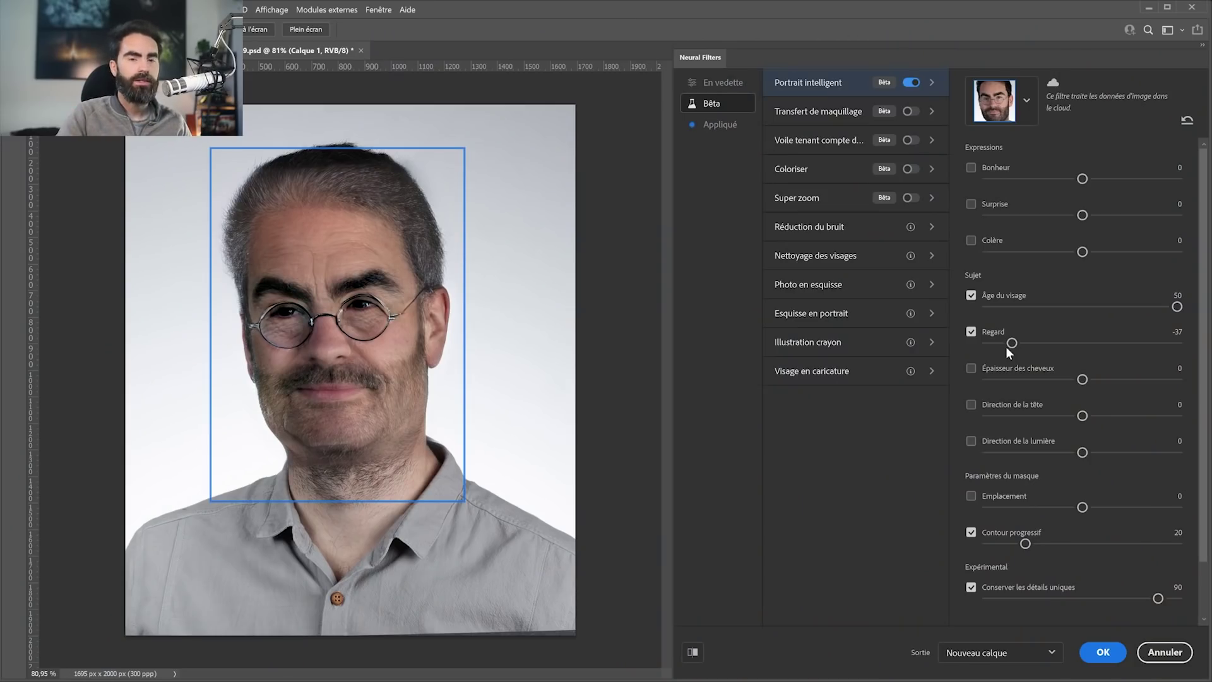
click(968, 332)
click(969, 299)
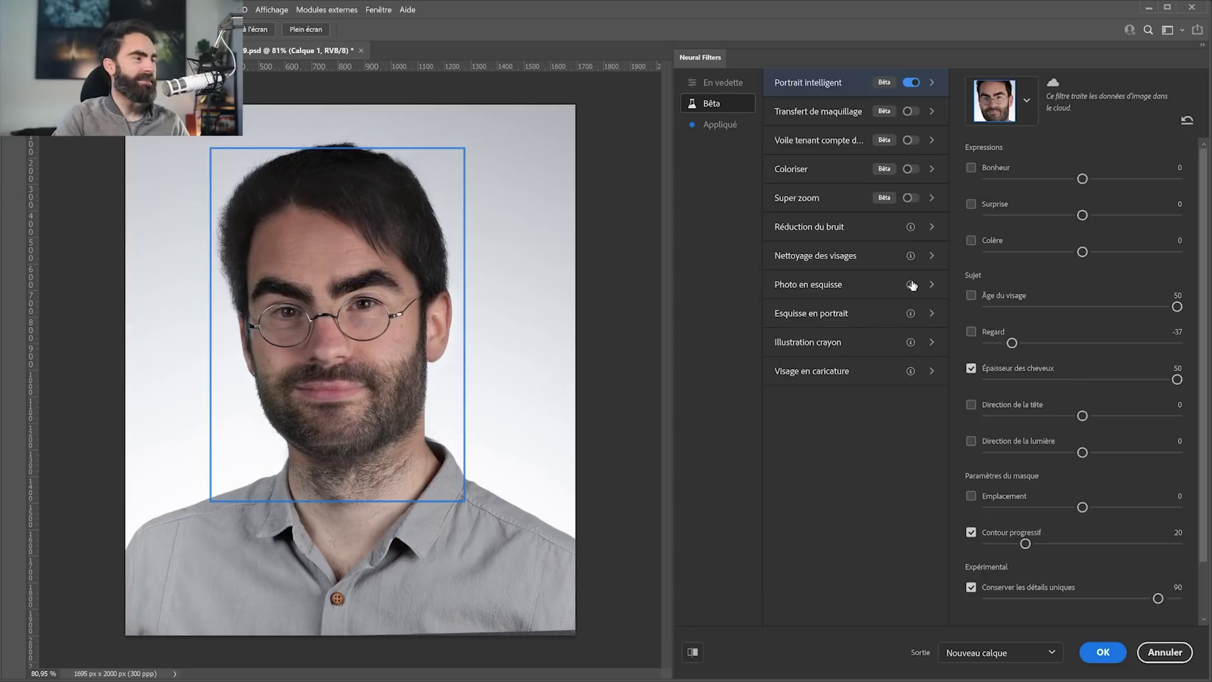
Step: Try Épaisseur des cheveux at -50, compare it with the original portrait, and turn the adjustment off
click(986, 379)
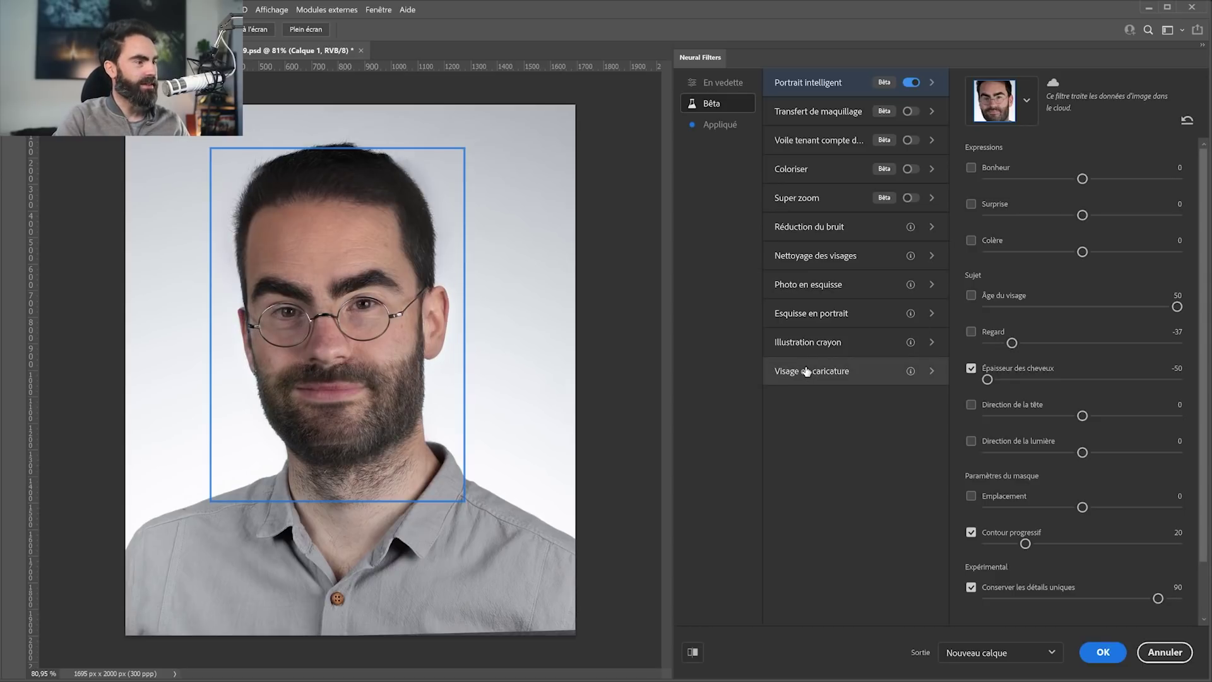
click(693, 653)
click(693, 652)
click(971, 368)
Step: Try Direction de la tête at -40 and 31, and turn the adjustment off
click(971, 405)
click(1006, 415)
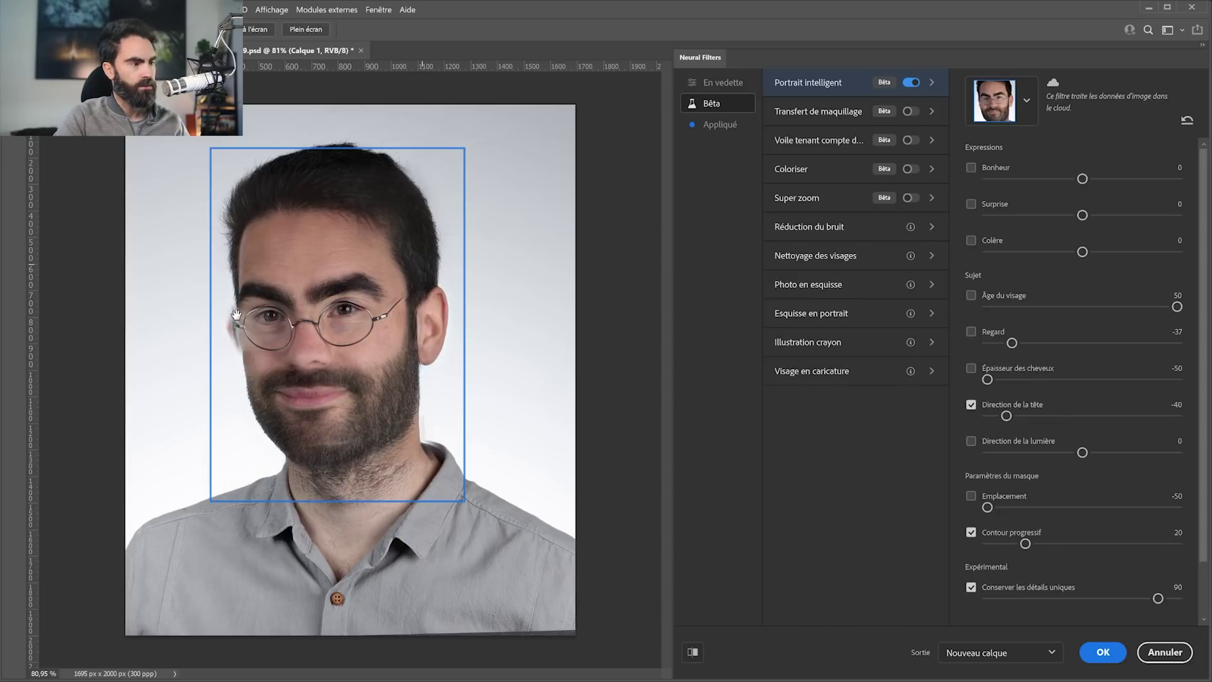
click(1141, 416)
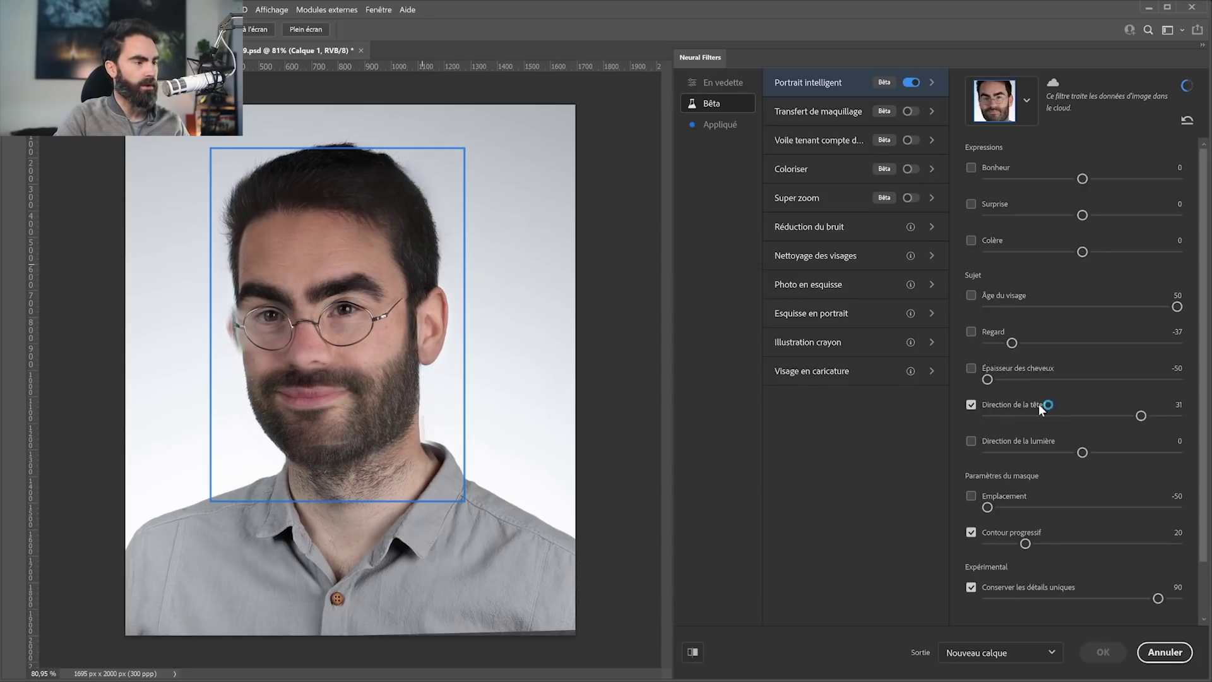
click(972, 405)
Step: Try Direction de la lumière at 42, turn it off, and reactivate Âge du visage with a value of -50
click(1162, 452)
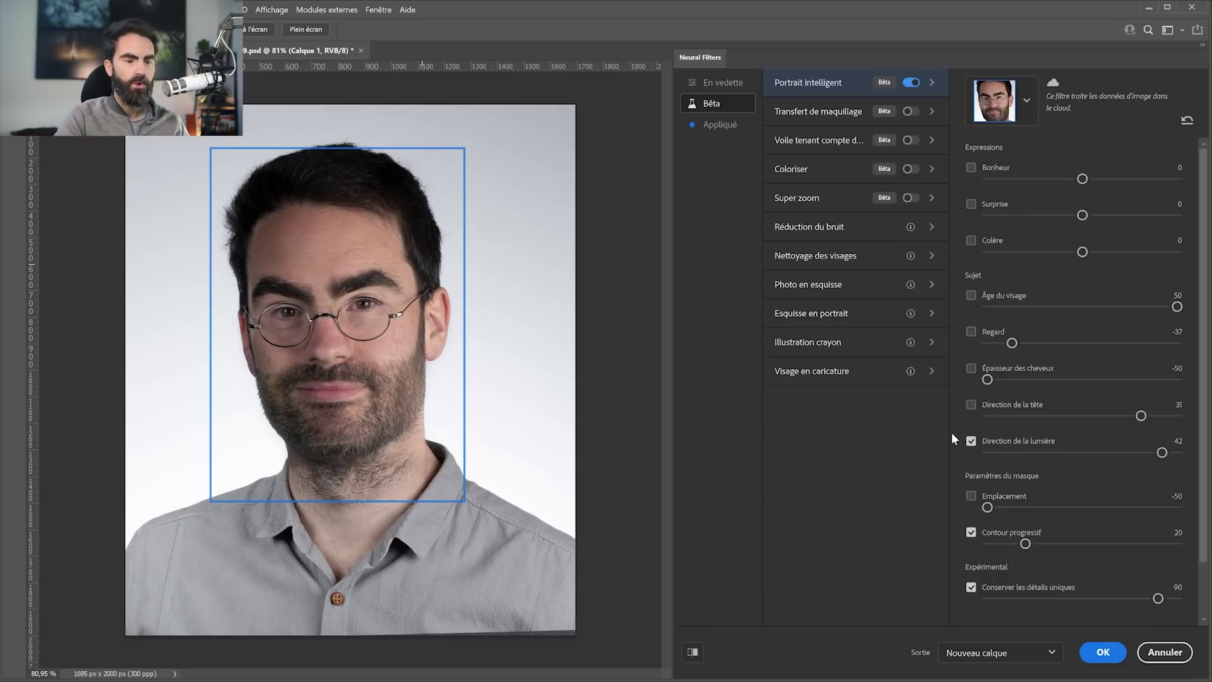
click(971, 440)
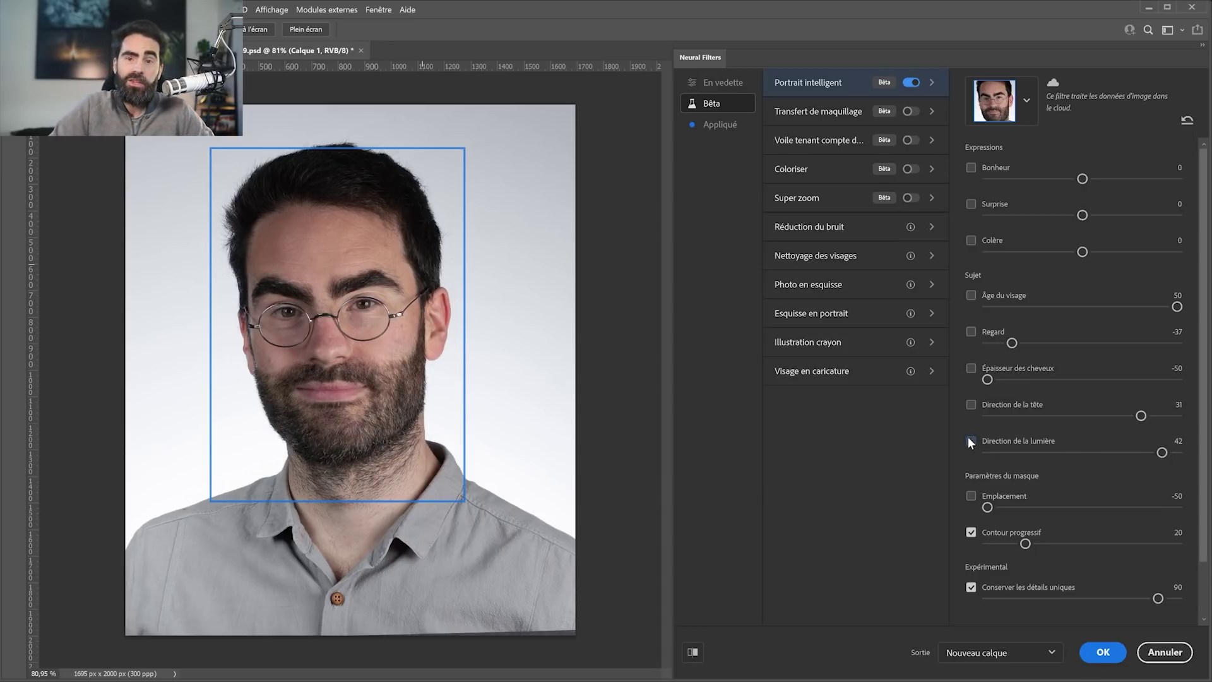
click(970, 295)
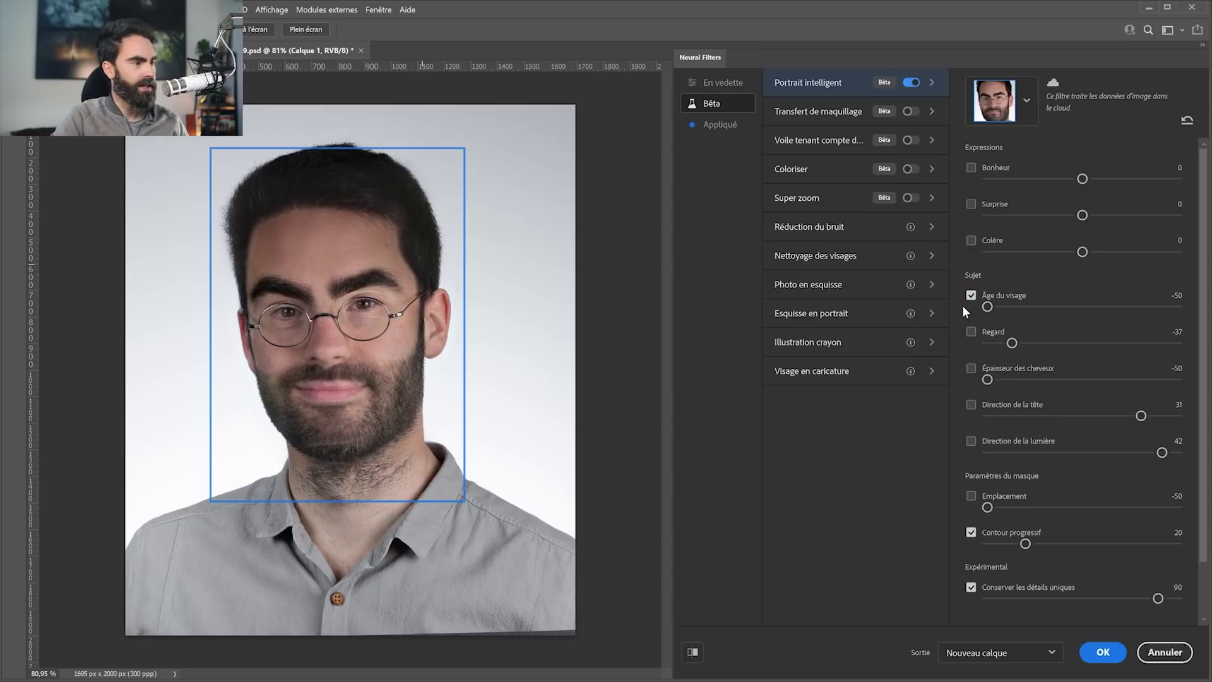